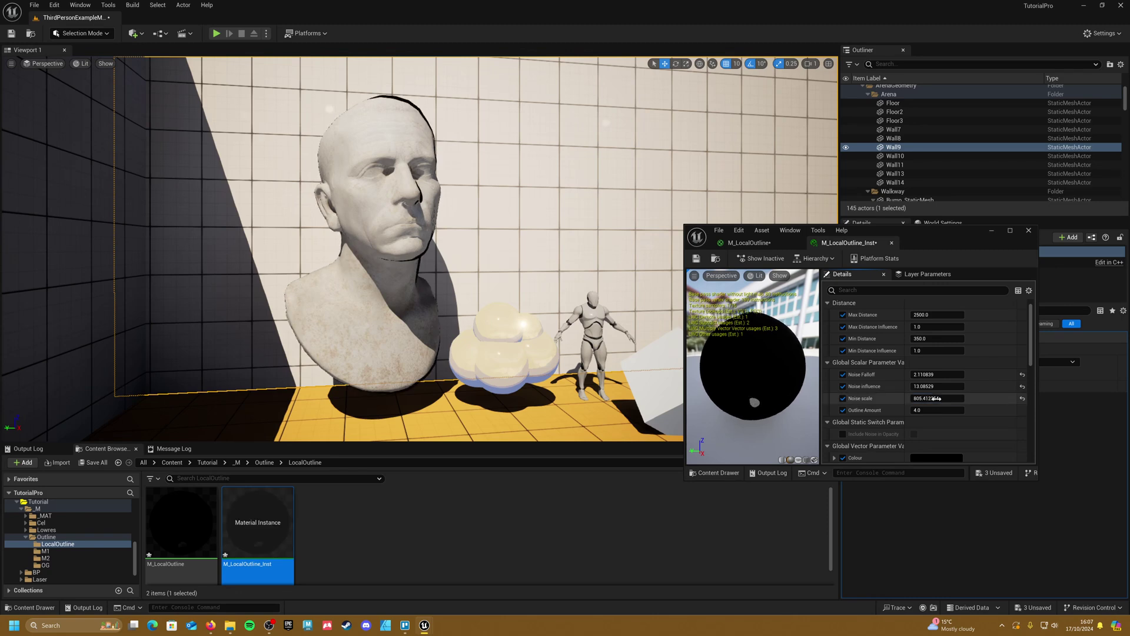
left_click(371, 353)
mouse_move(359, 385)
left_mouse_down()
mouse_move(280, 387)
mouse_move(574, 383)
mouse_move(324, 379)
mouse_move(535, 372)
mouse_move(377, 377)
left_mouse_up()
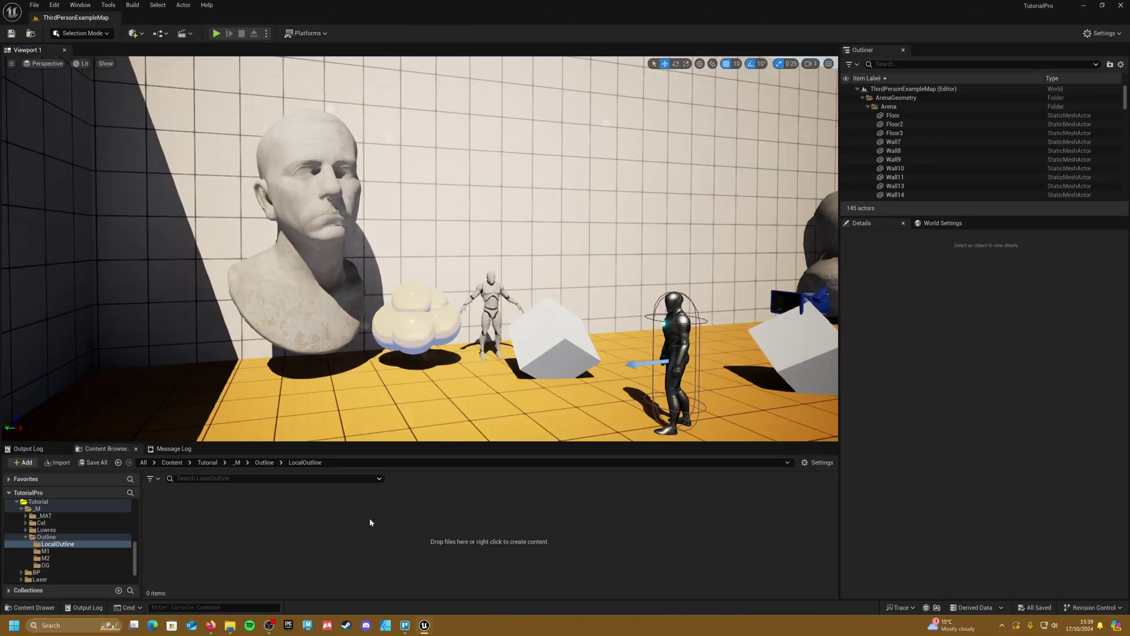
Create a material named M_LocalOutline in the LocalOutline folder and open it full screen in the material editor
right_click(369, 519)
left_click(430, 281)
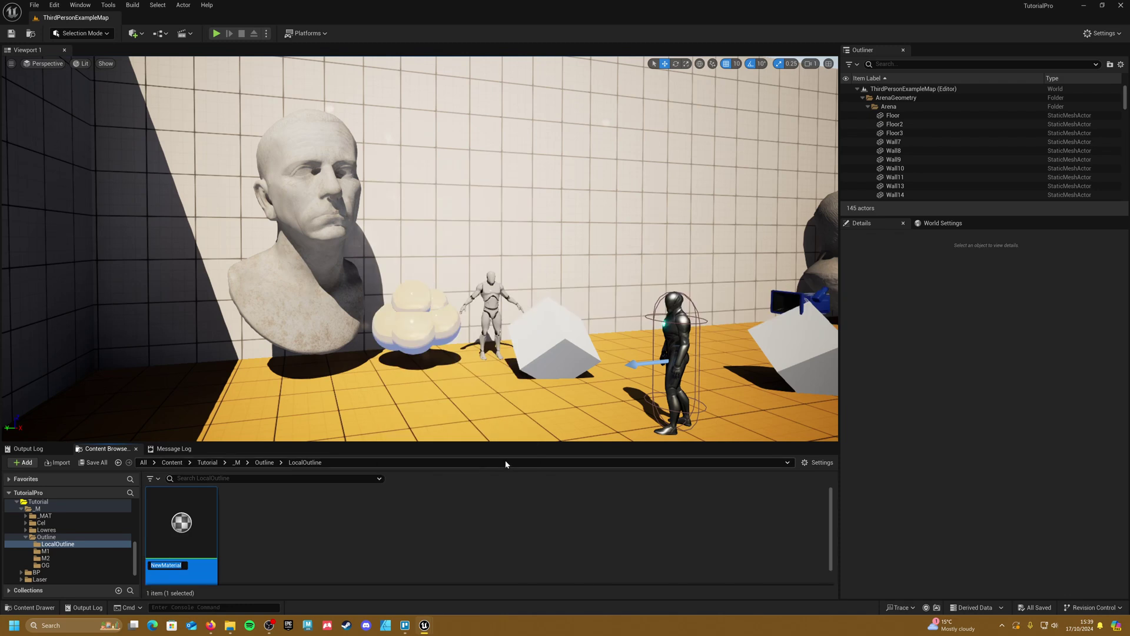
type("M_LocalOutline")
key("Return")
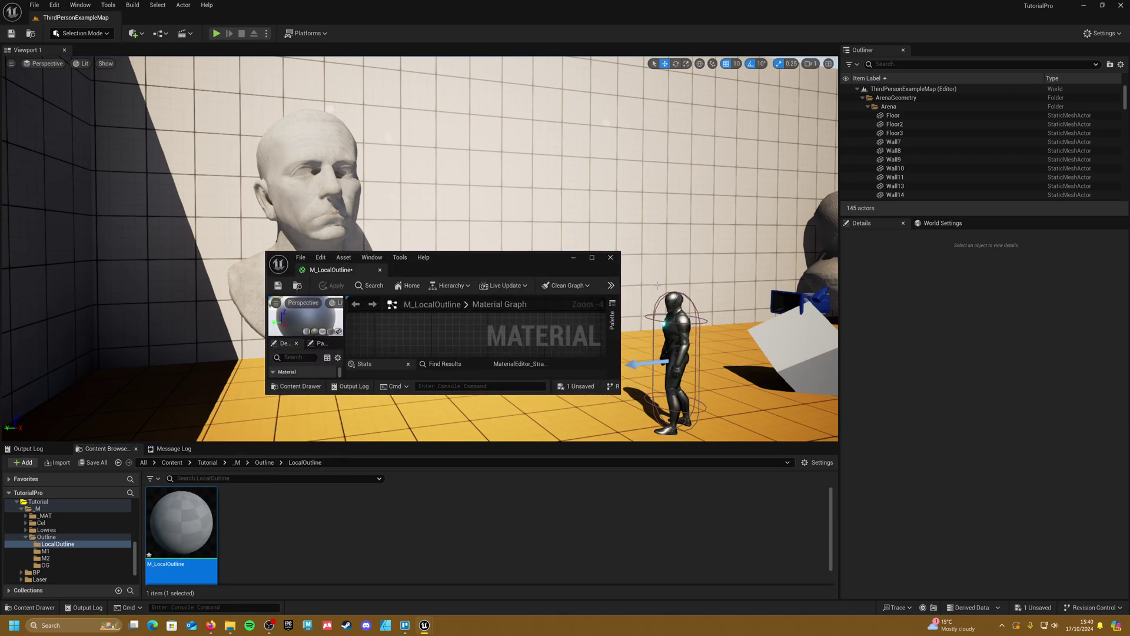
left_click(593, 258)
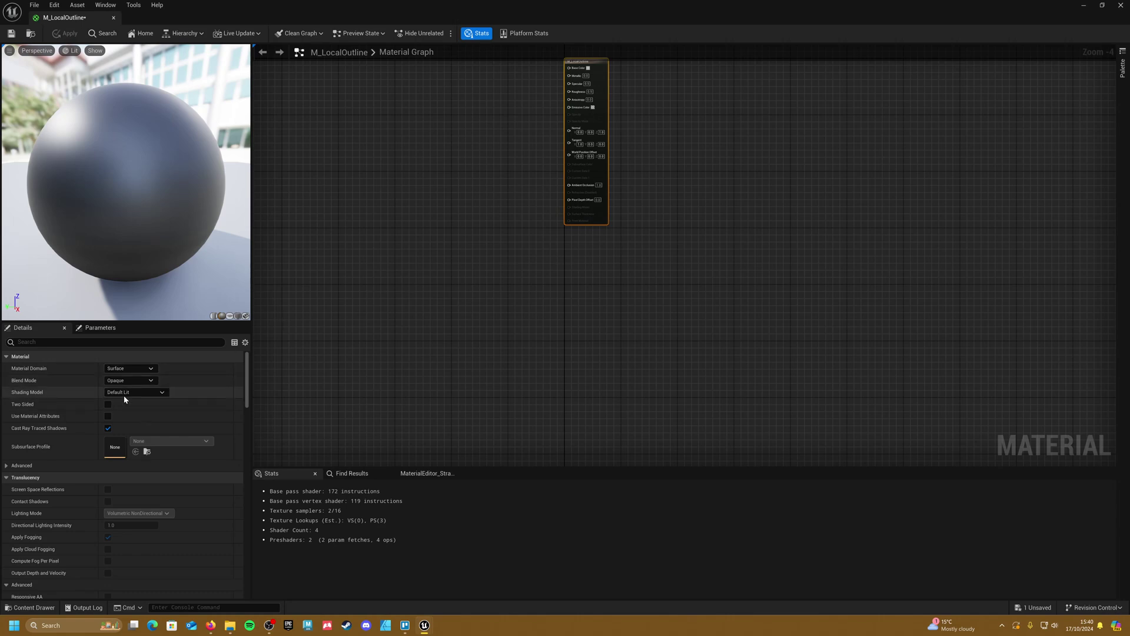
Set the material's blend mode to Masked and shading model to Unlit, and enable Two Sided
left_click(128, 381)
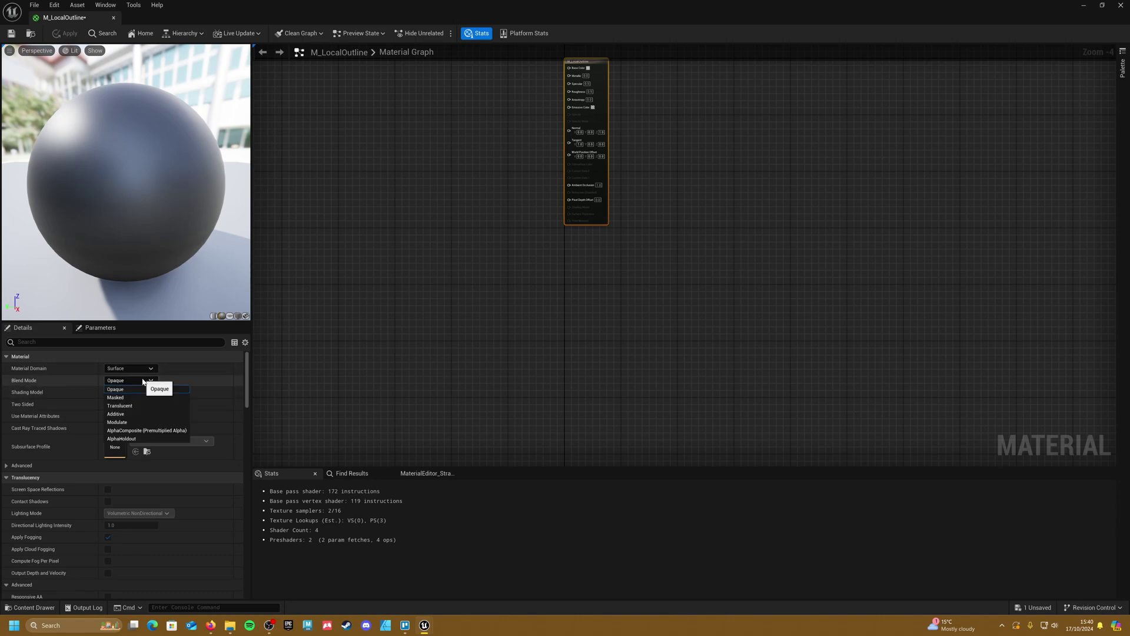
left_click(127, 398)
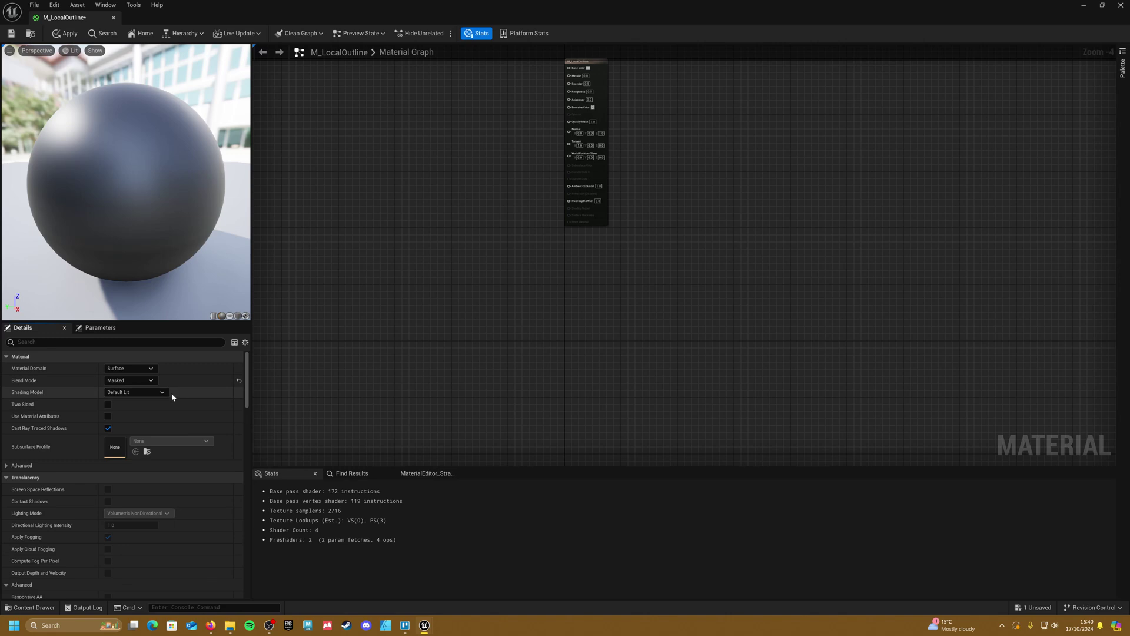
left_click(135, 392)
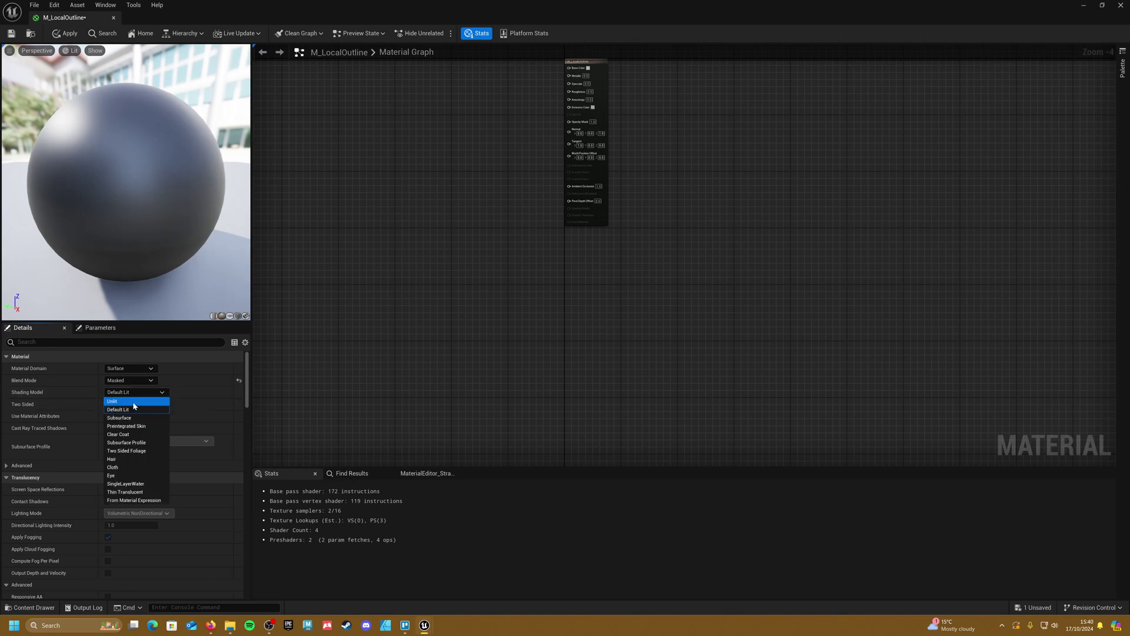
left_click(127, 399)
right_click_drag(429, 182, 642, 293)
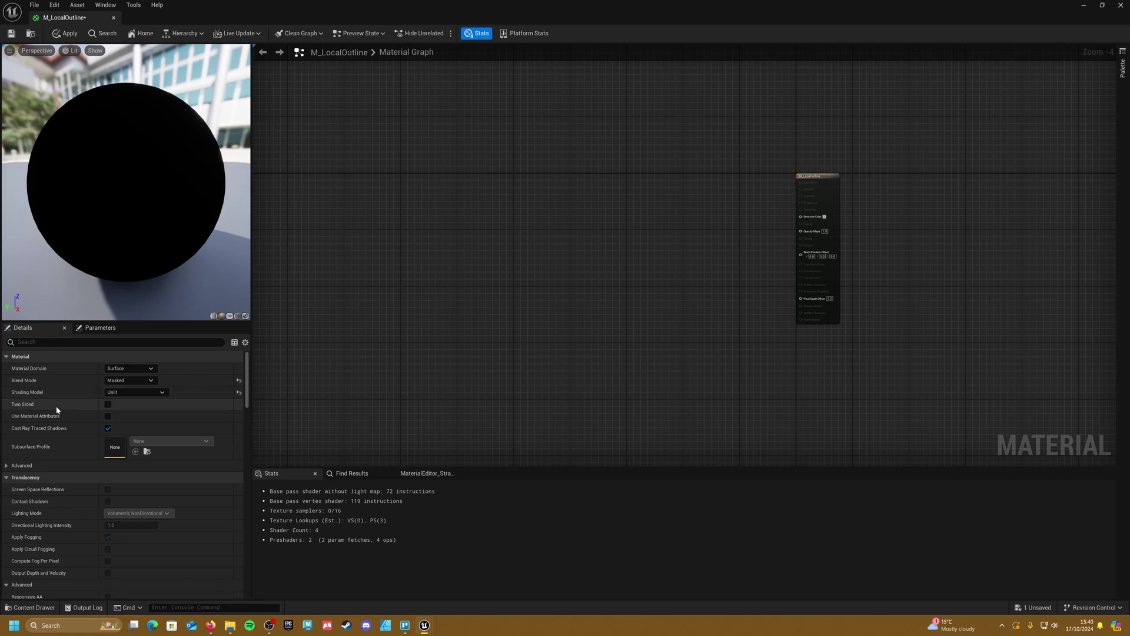
left_click(105, 404)
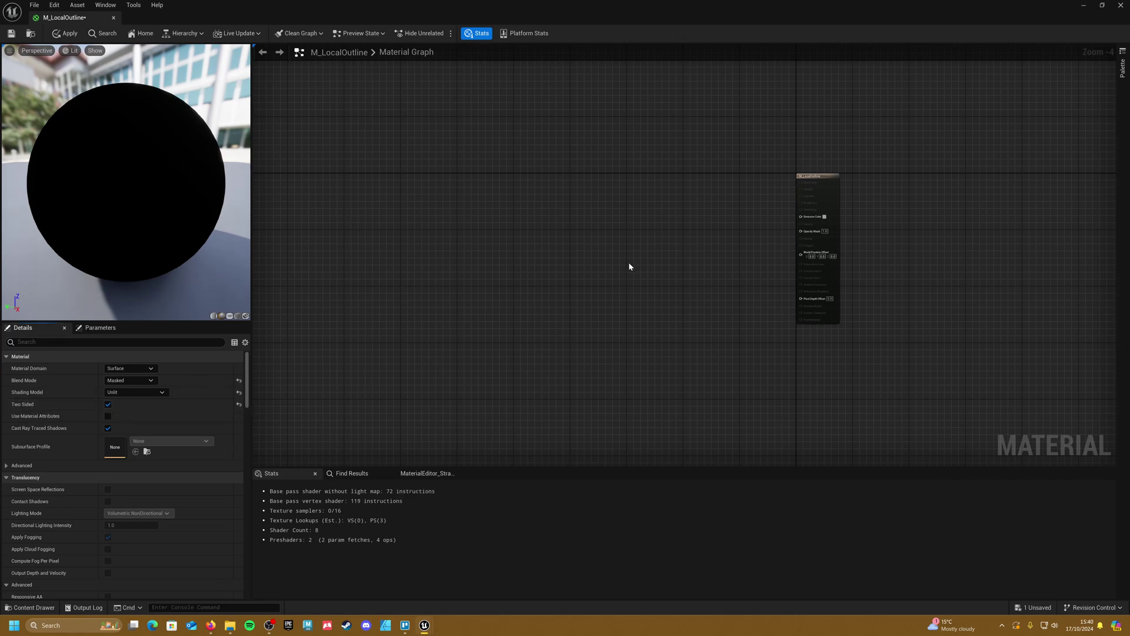
Add a VertexNormalWS node and connect it to input A of a new Multiply node
scroll(581, 279, "up", 2)
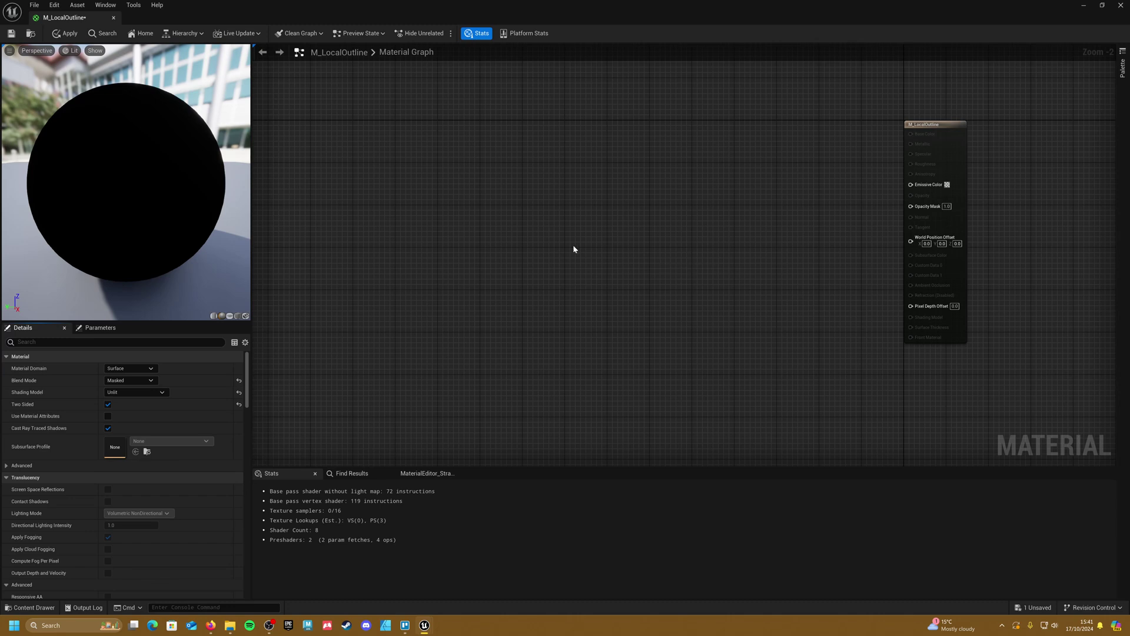
right_click(587, 257)
type("vertex")
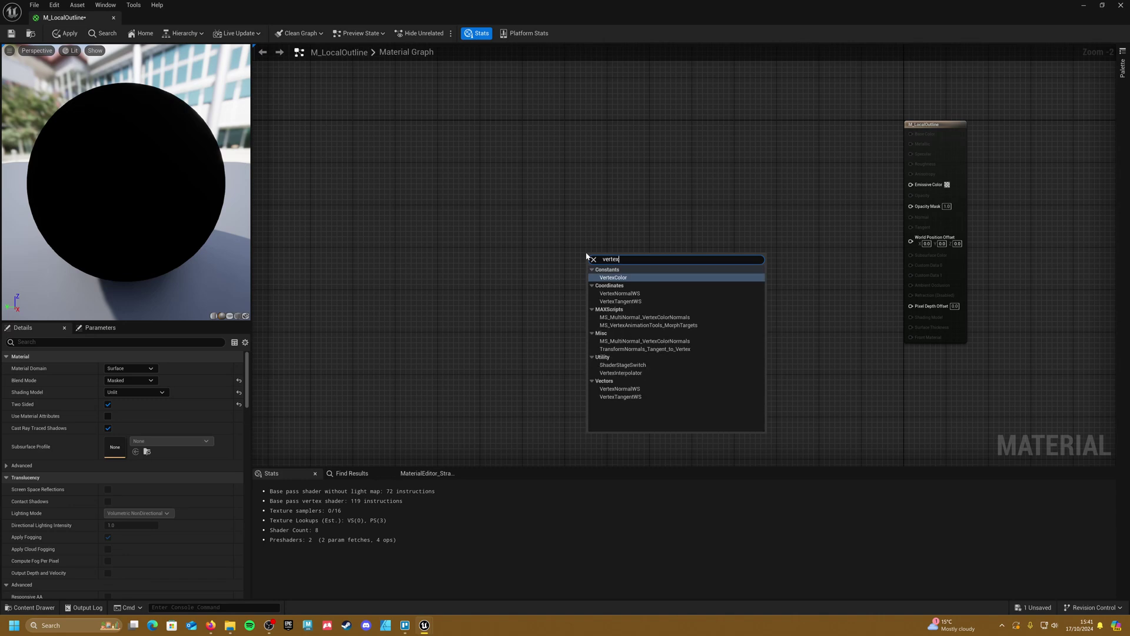
left_click(661, 294)
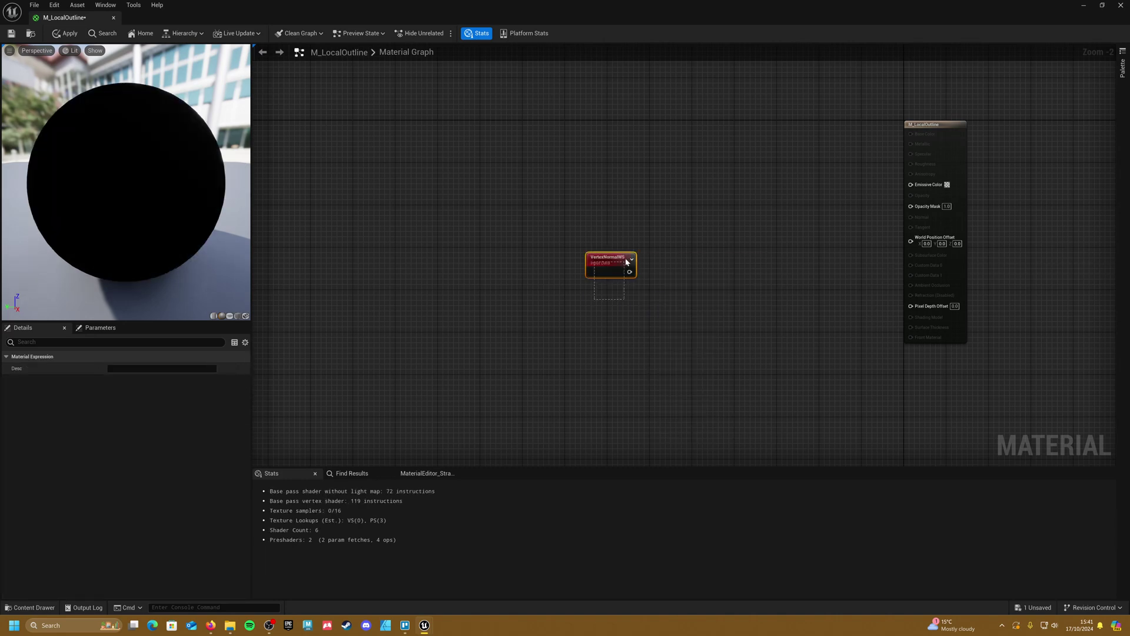
left_click_drag(612, 266, 605, 308)
type("mult")
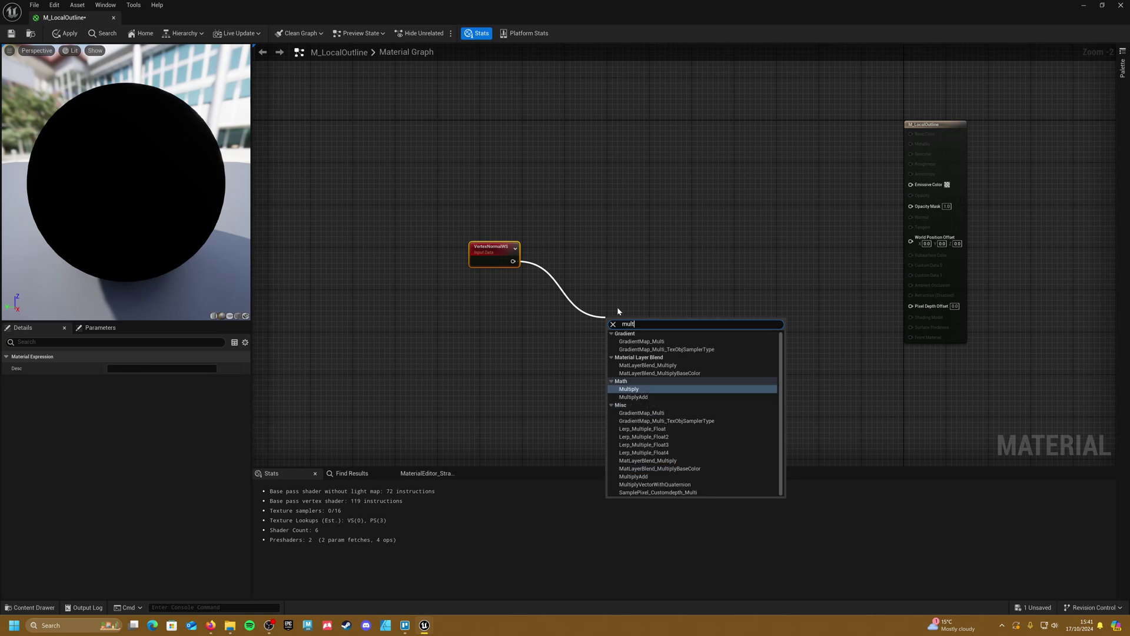
left_click(642, 390)
left_click_drag(613, 345, 631, 285)
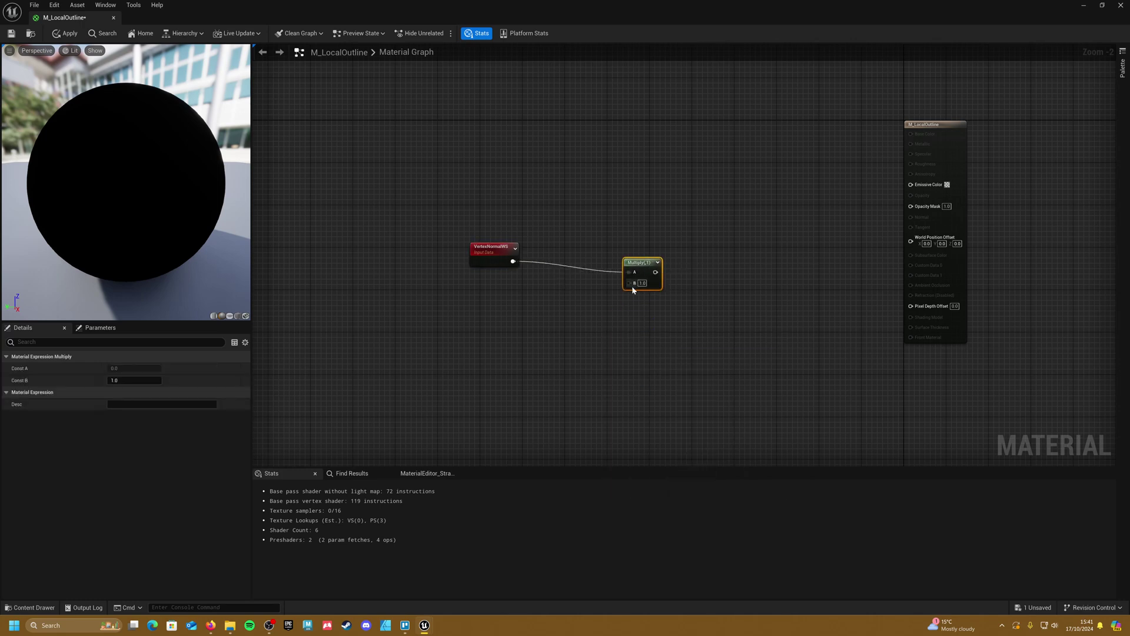
Promote the Multiply node's B input to a parameter named Outline Amount with a default value of 4
right_click(630, 288)
left_click(695, 350)
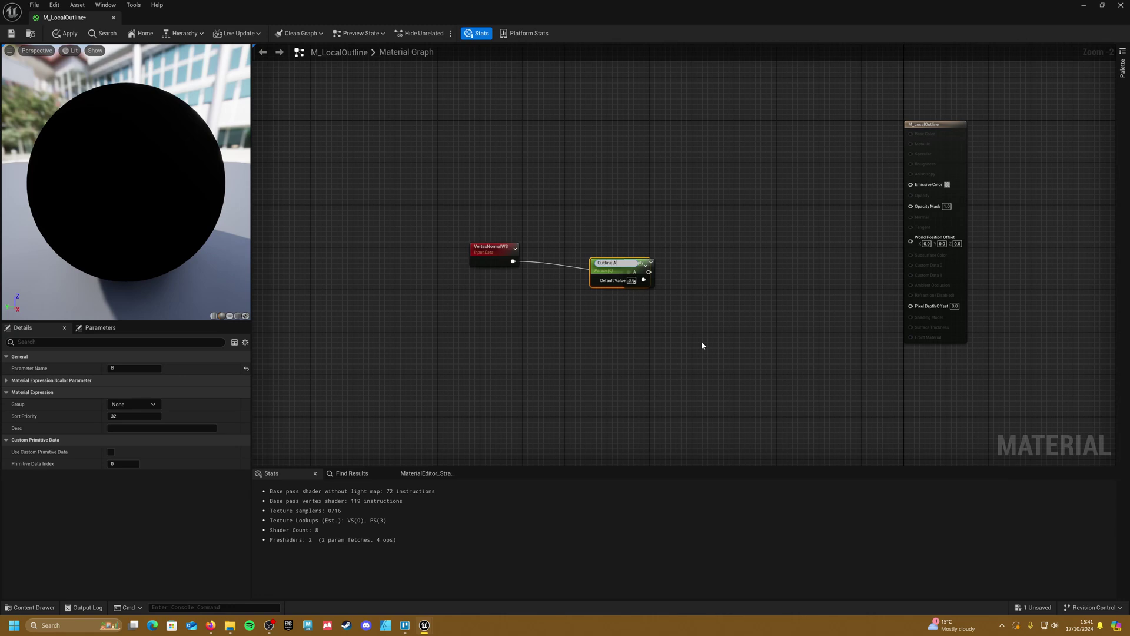
type("Outline Amount")
key("Return")
left_click_drag(611, 265, 532, 317)
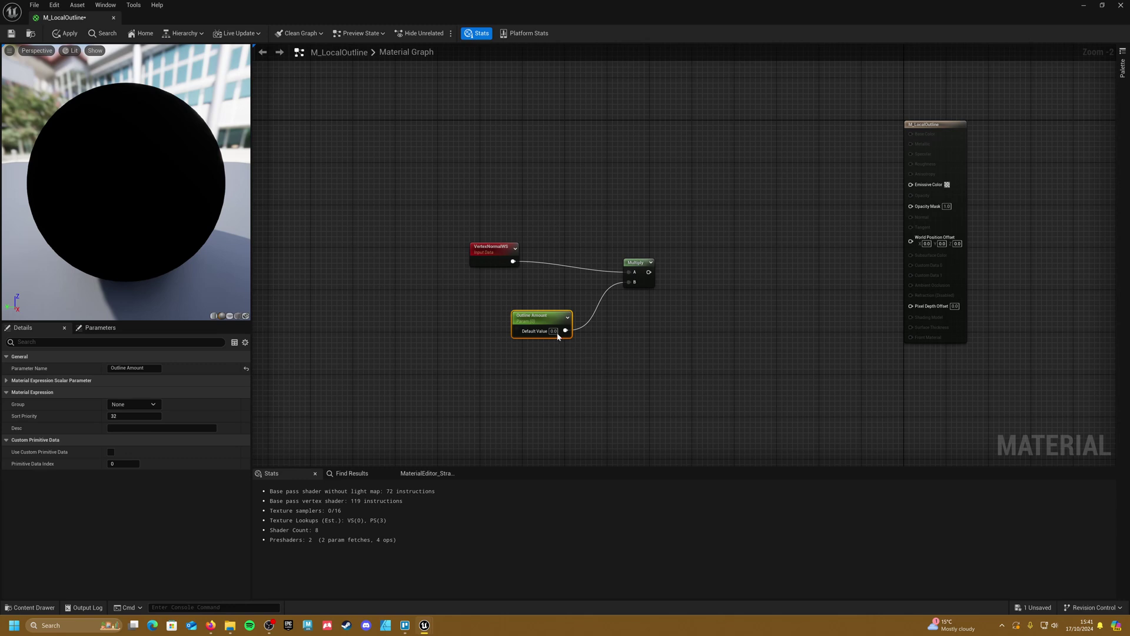
left_click(558, 337)
type("4")
key("Return")
left_click(668, 338)
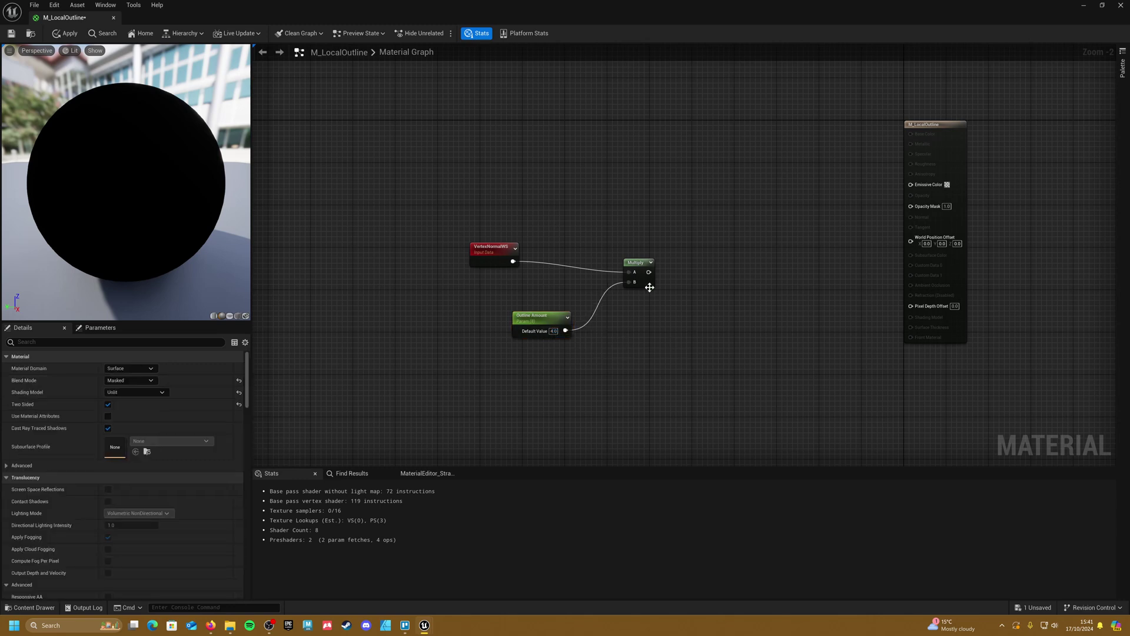
Connect the Multiply output to World Position Offset and tidy the VertexNormalWS, Outline Amount and Multiply nodes lower in the graph
left_click_drag(649, 272, 914, 243)
left_click_drag(636, 262, 626, 252)
left_click_drag(549, 316, 527, 299)
right_click_drag(597, 300, 552, 351)
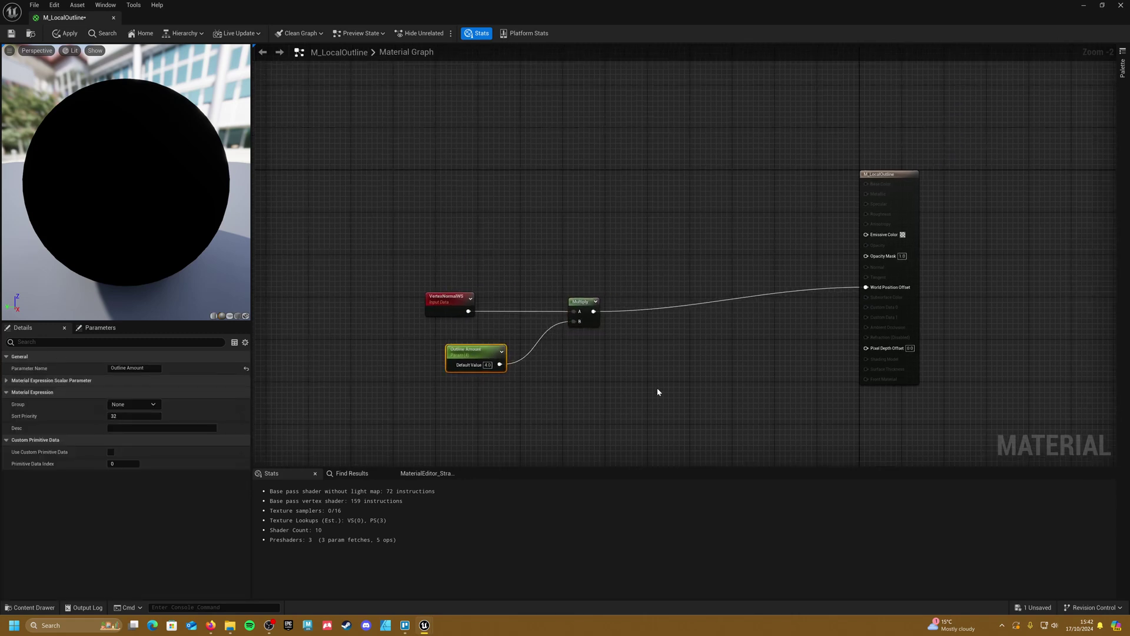
left_click_drag(657, 387, 448, 295)
left_click_drag(584, 299, 620, 340)
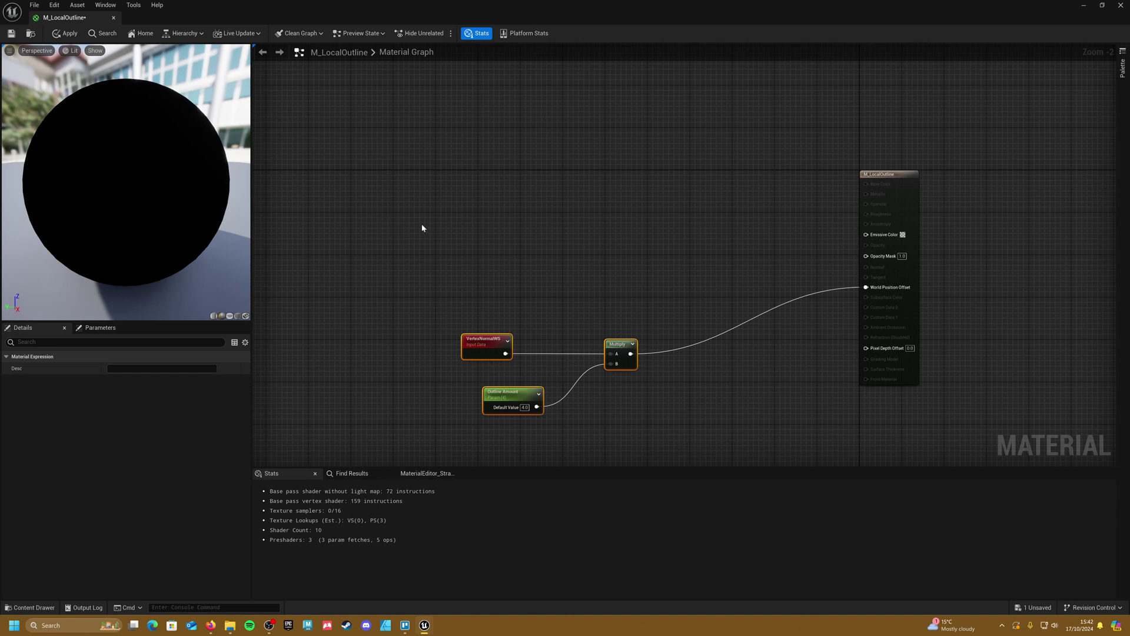
Add a TwoSidedSign node and route it through a OneMinus (1-x) node into Opacity Mask
right_click(406, 245)
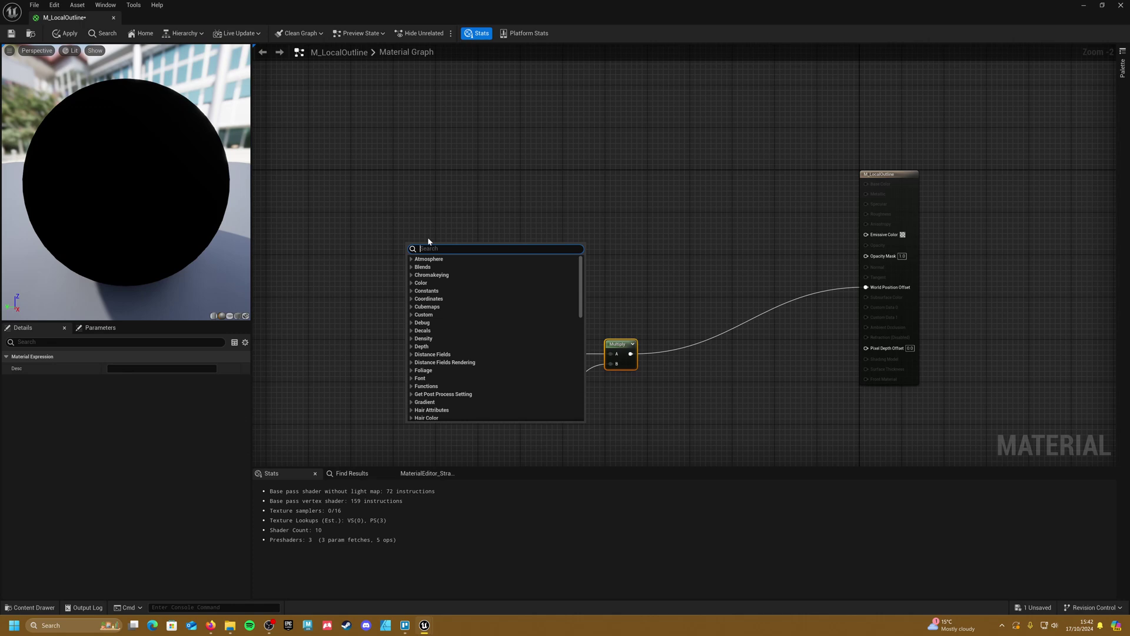
type("two s")
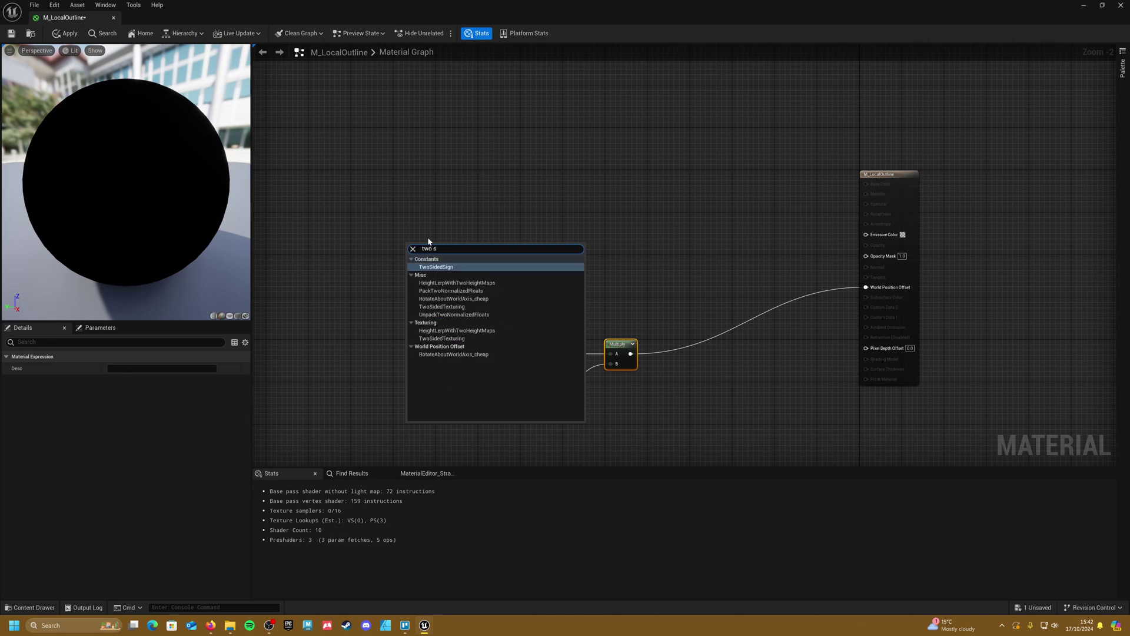
key("Return")
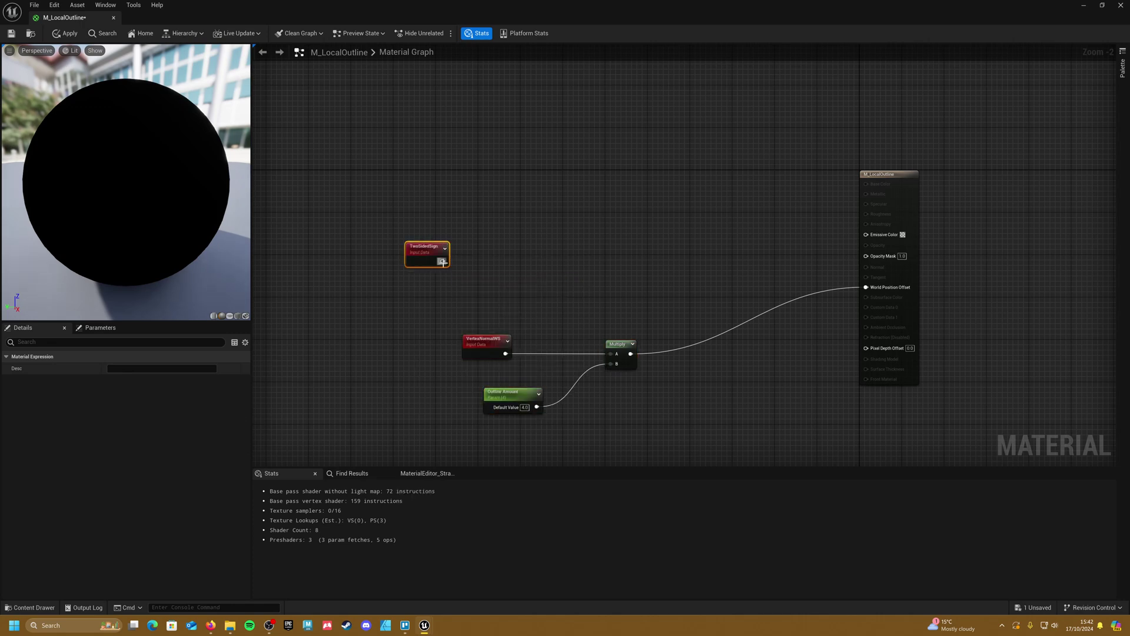
left_click_drag(443, 261, 866, 256)
type("one")
left_click(630, 338)
Group the TwoSidedSign and 1-x nodes in a comment titled Mask and move the group closer to the material output
left_click(420, 257, "ctrl")
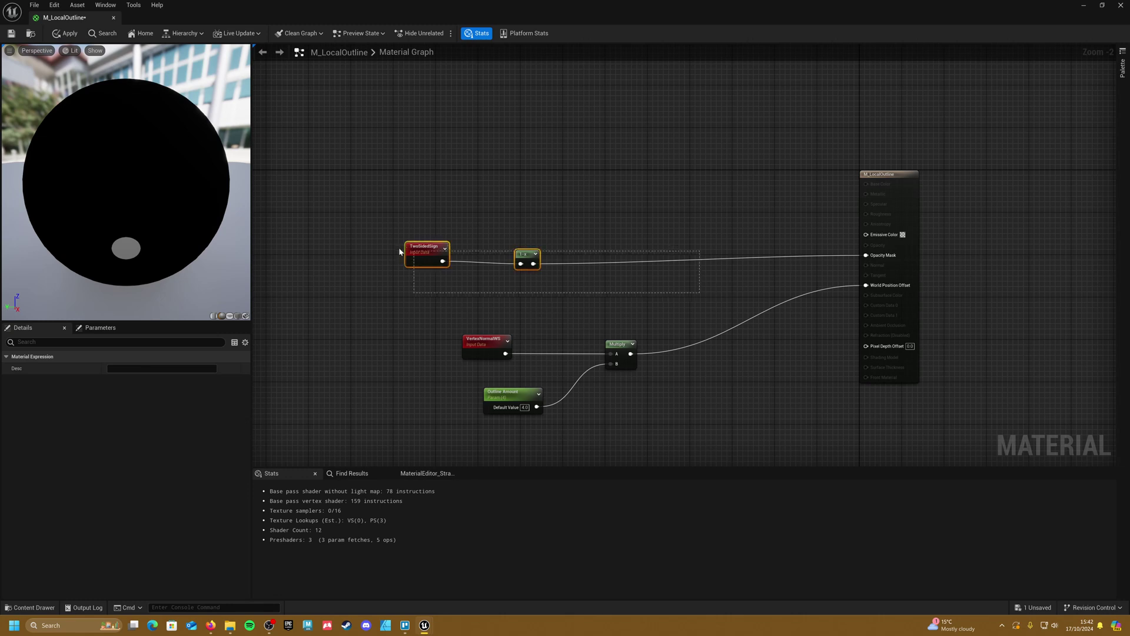
key("c")
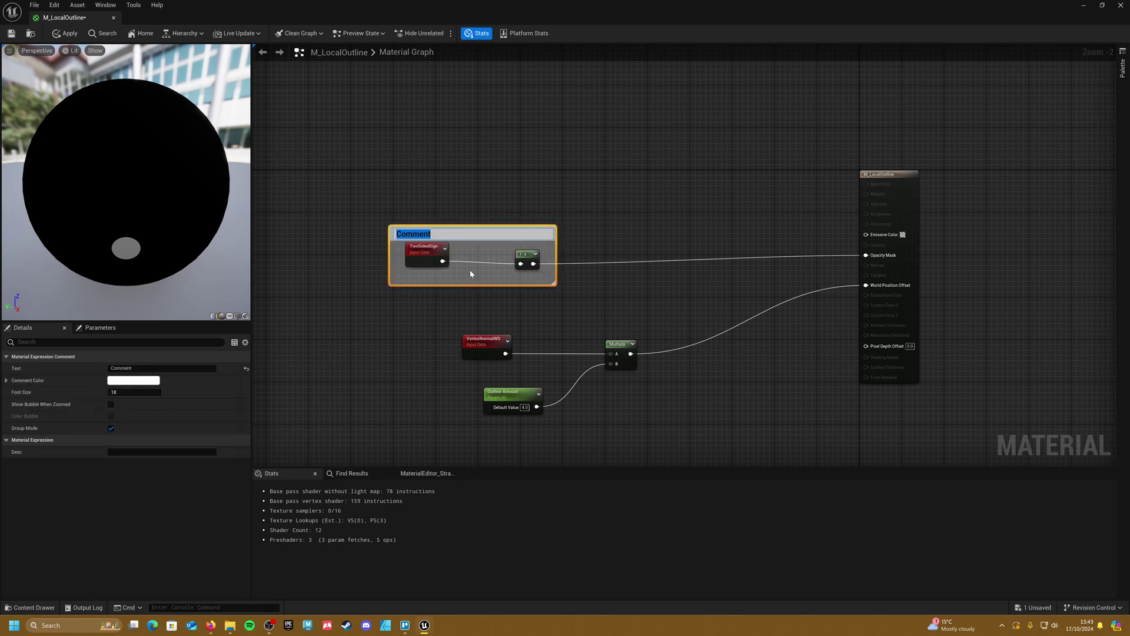
type("Mask")
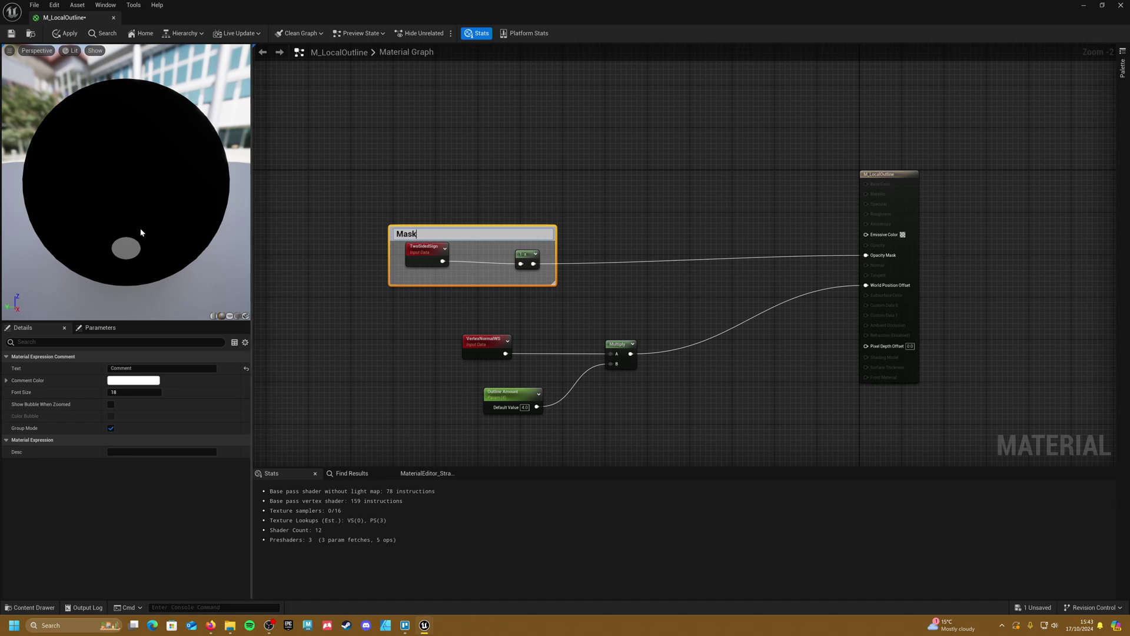
key("Return")
scroll(164, 231, "down", 4)
scroll(164, 231, "up", 1)
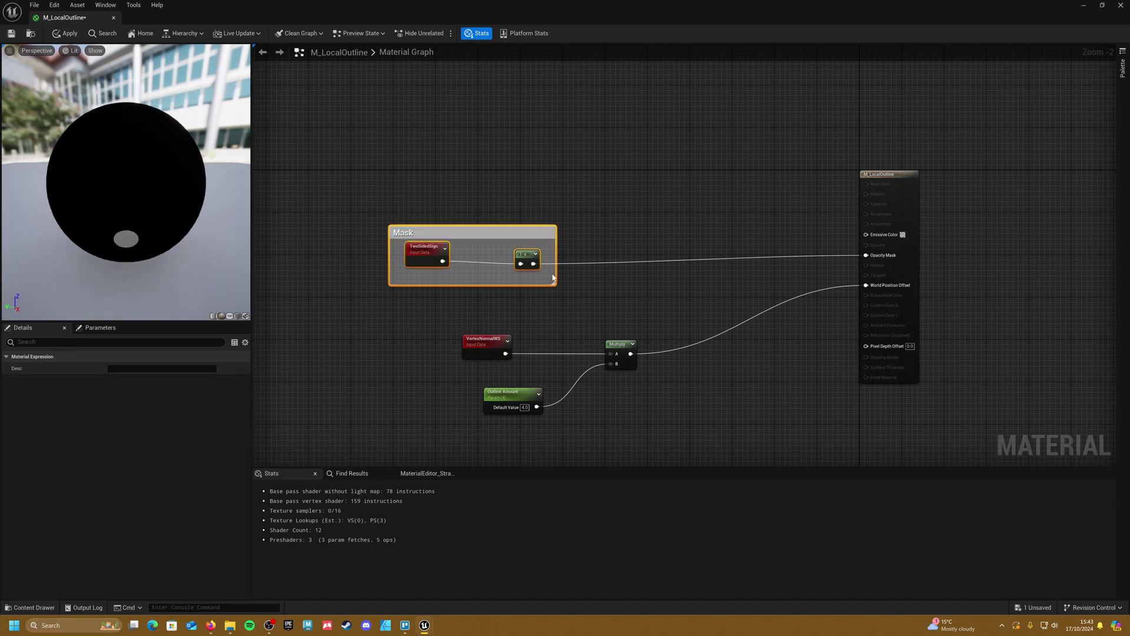
left_click_drag(532, 255, 603, 257)
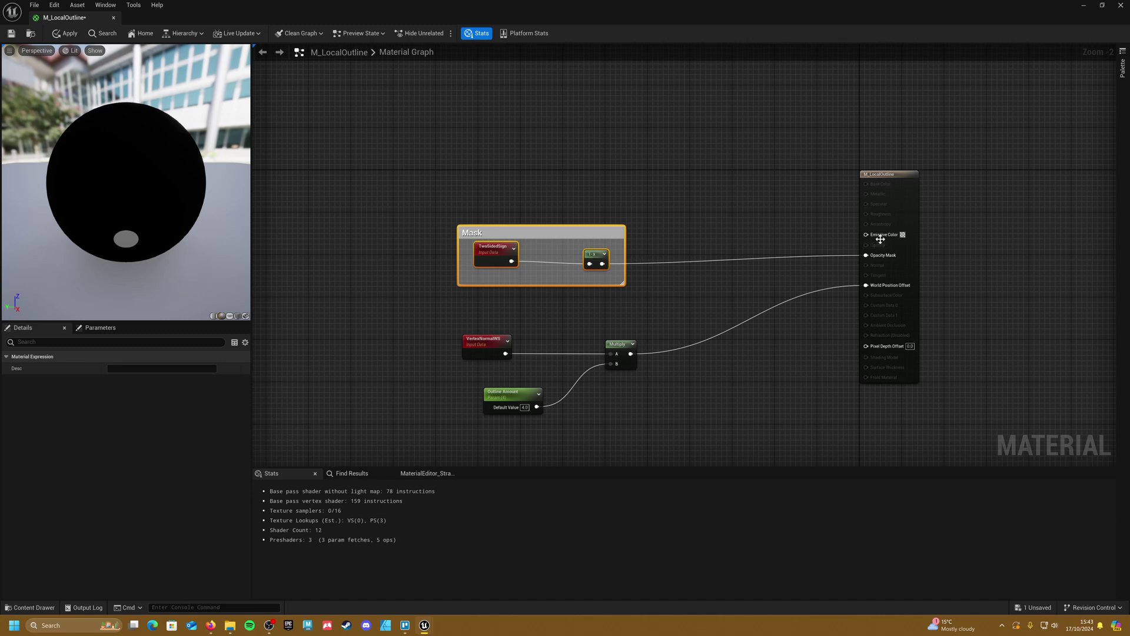
Add a Constant3Vector node and convert it to a parameter named Colour
right_click(740, 177)
type("3 vec")
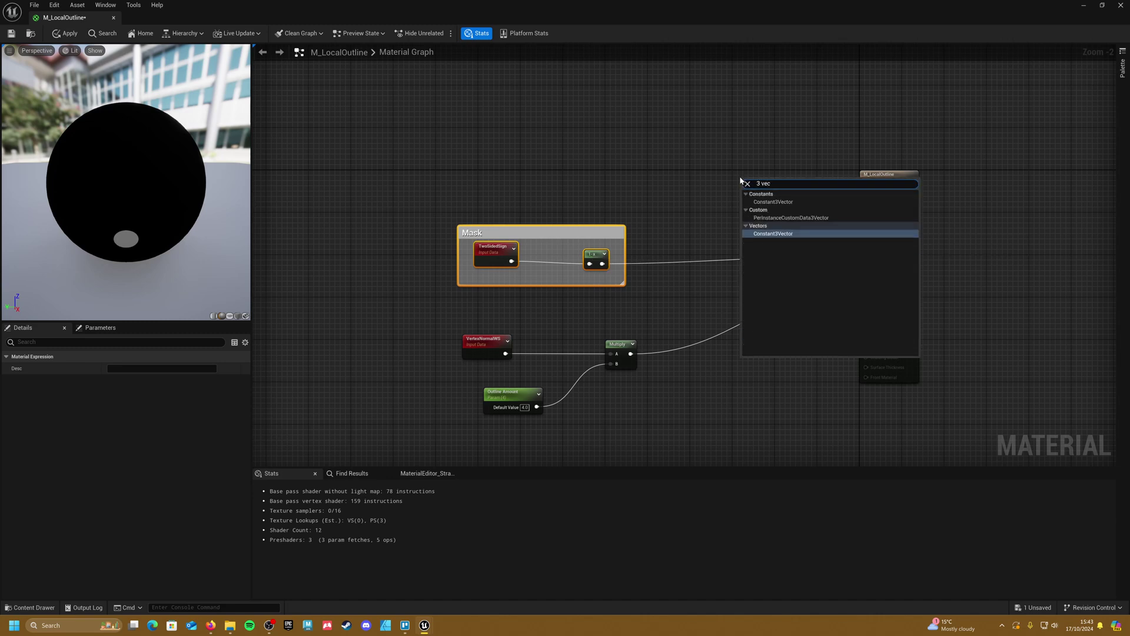
key("Return")
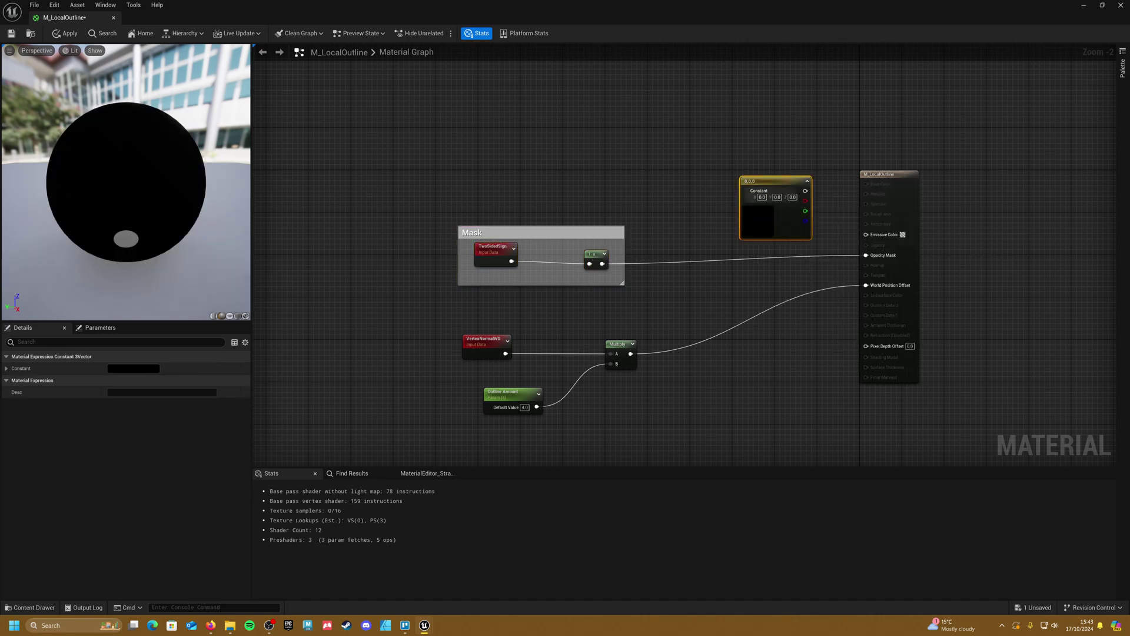
right_click(772, 210)
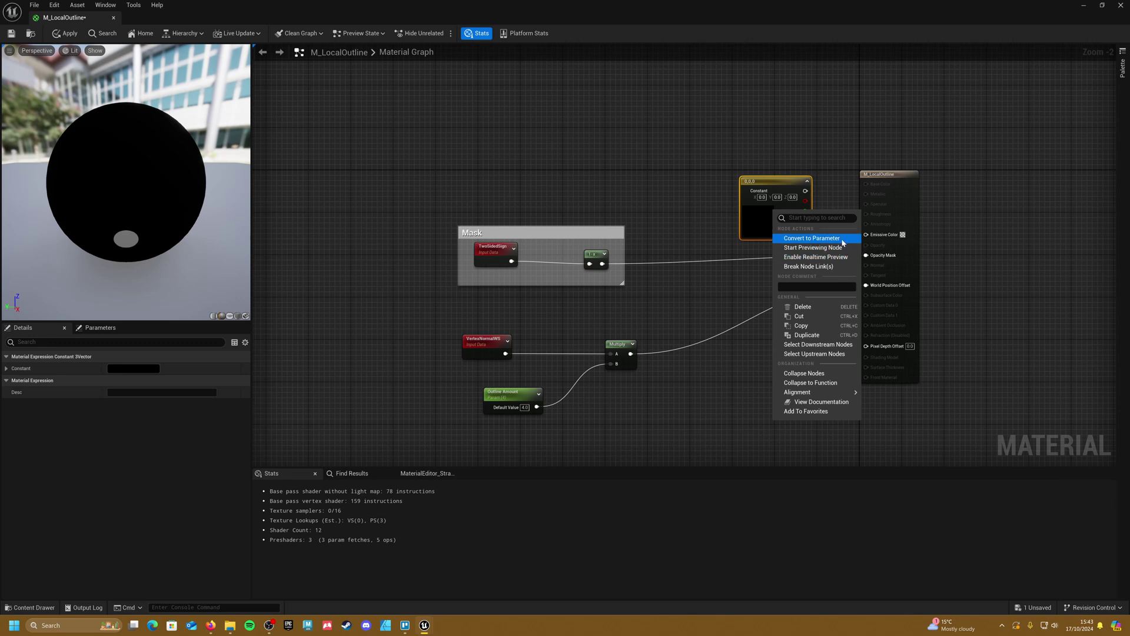
left_click(802, 238)
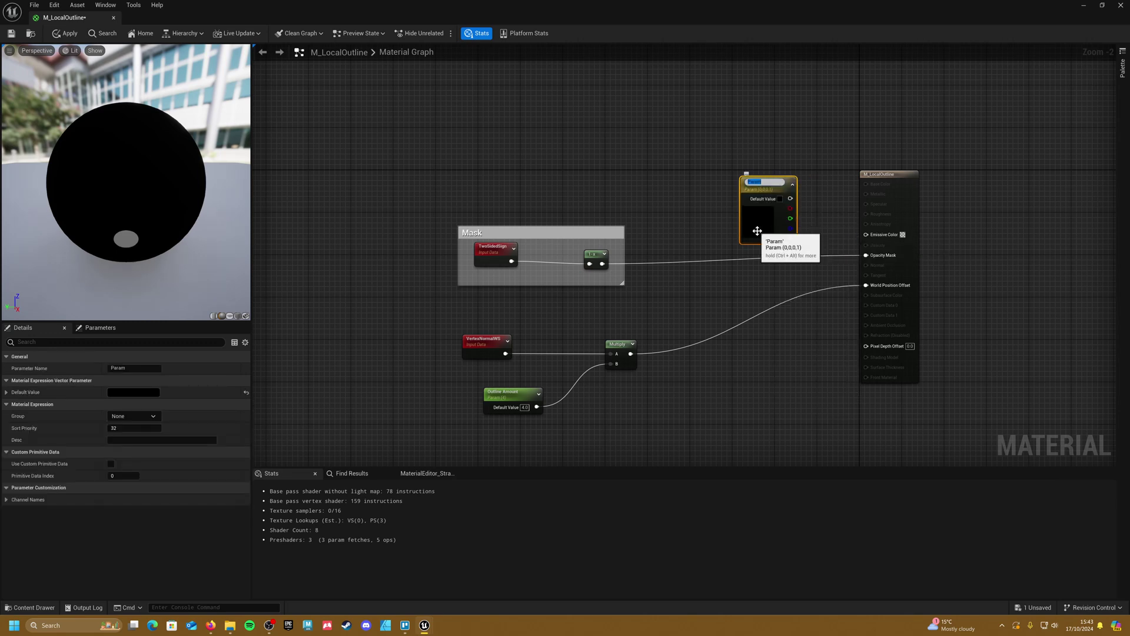
type("Colour")
key("Return")
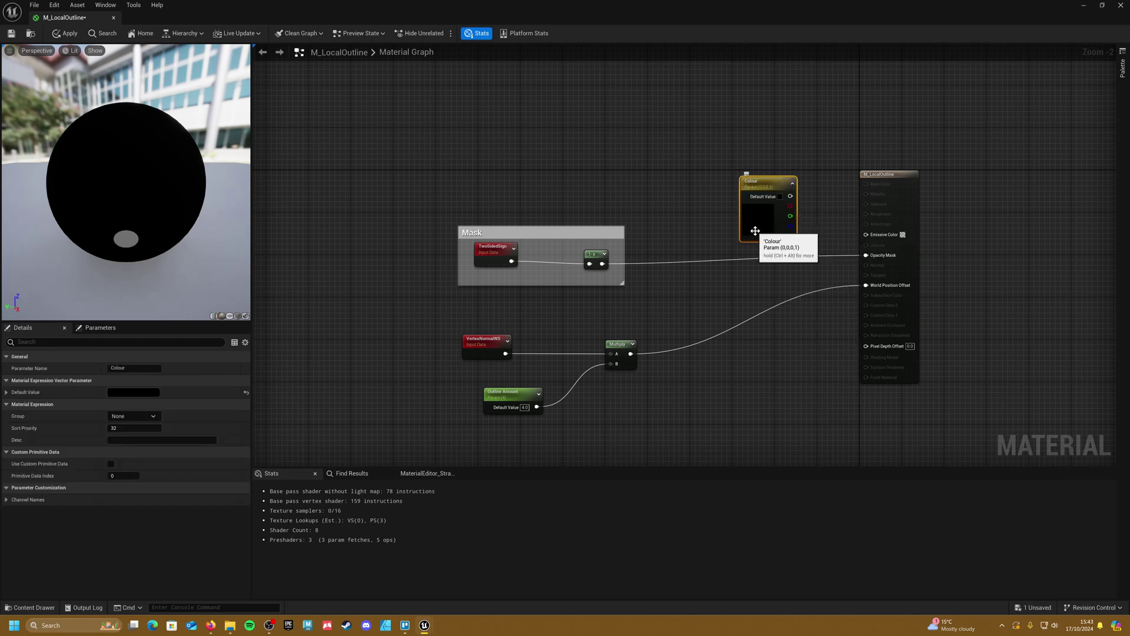
Connect the Colour parameter to Emissive Color and place its node above the Mask group
left_click_drag(757, 231, 655, 191)
left_click_drag(687, 158, 866, 234)
left_click_drag(677, 200, 614, 200)
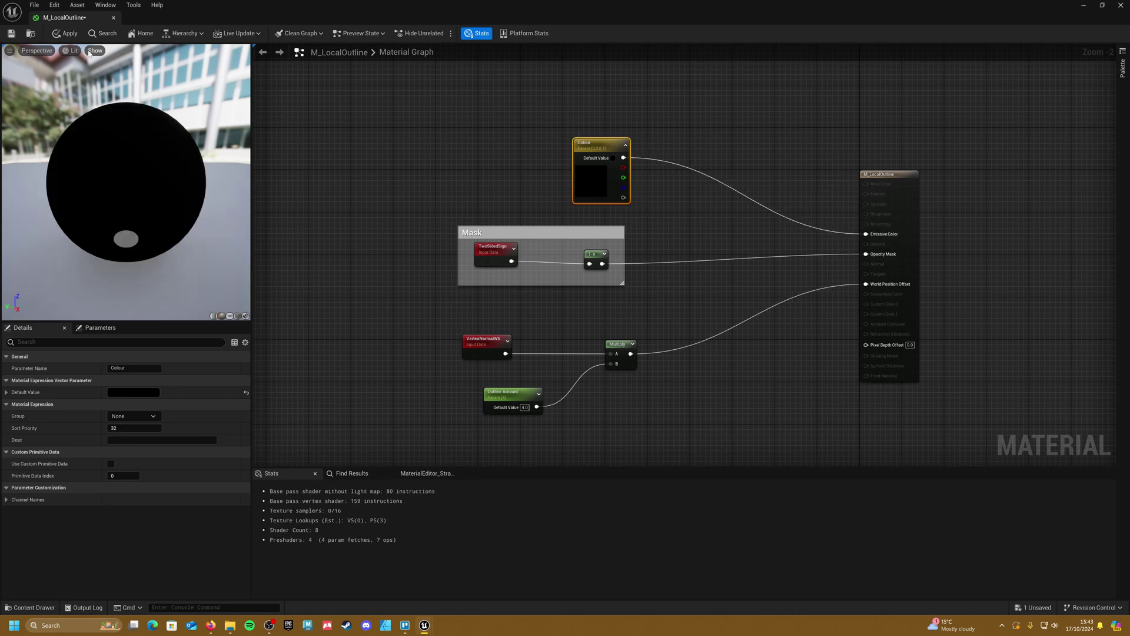
Apply and save the material, then move its editor window aside to uncover the level and content browser
left_click(66, 35)
left_click(12, 34)
left_click_drag(548, 14, 852, 382)
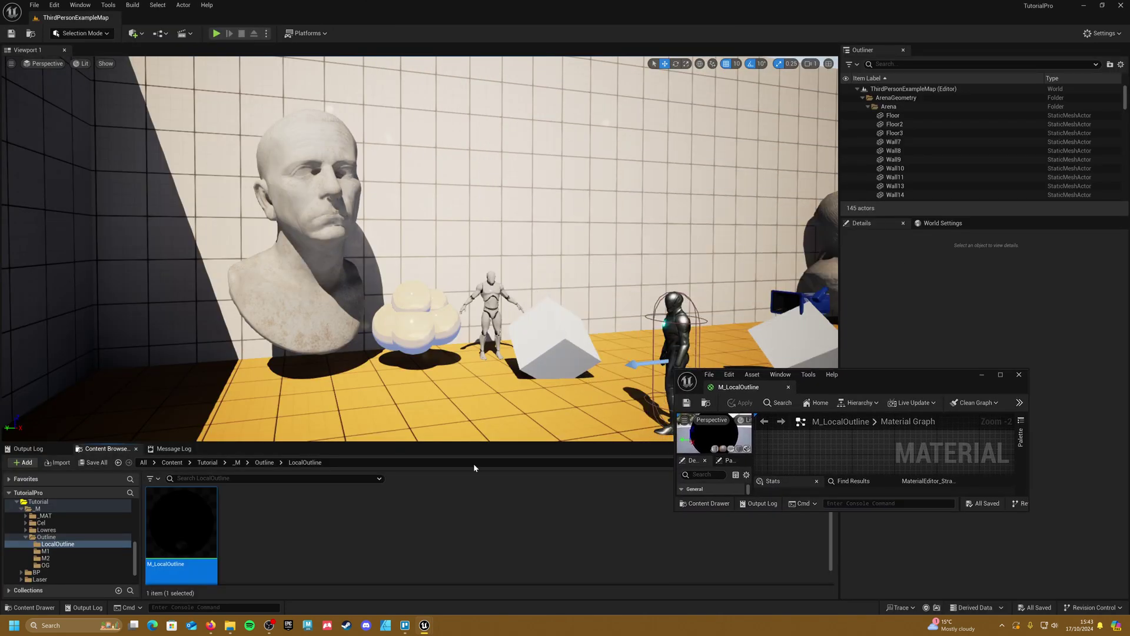
Create a material instance of M_LocalOutline with the default name and move the material editor window clear of the statue
right_click(200, 502)
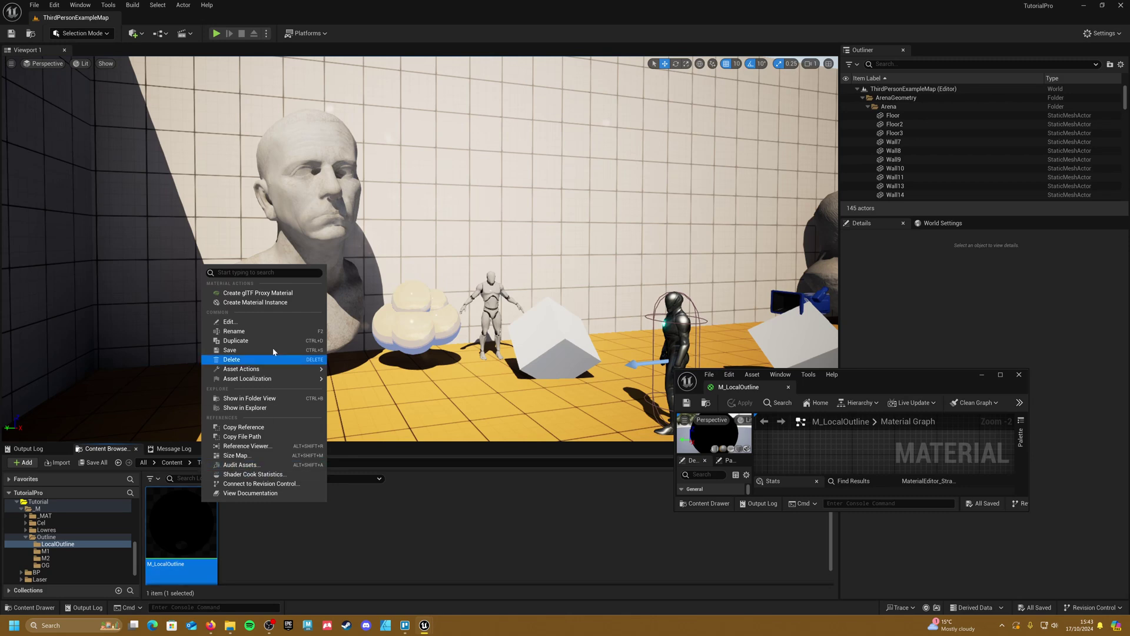
left_click(286, 303)
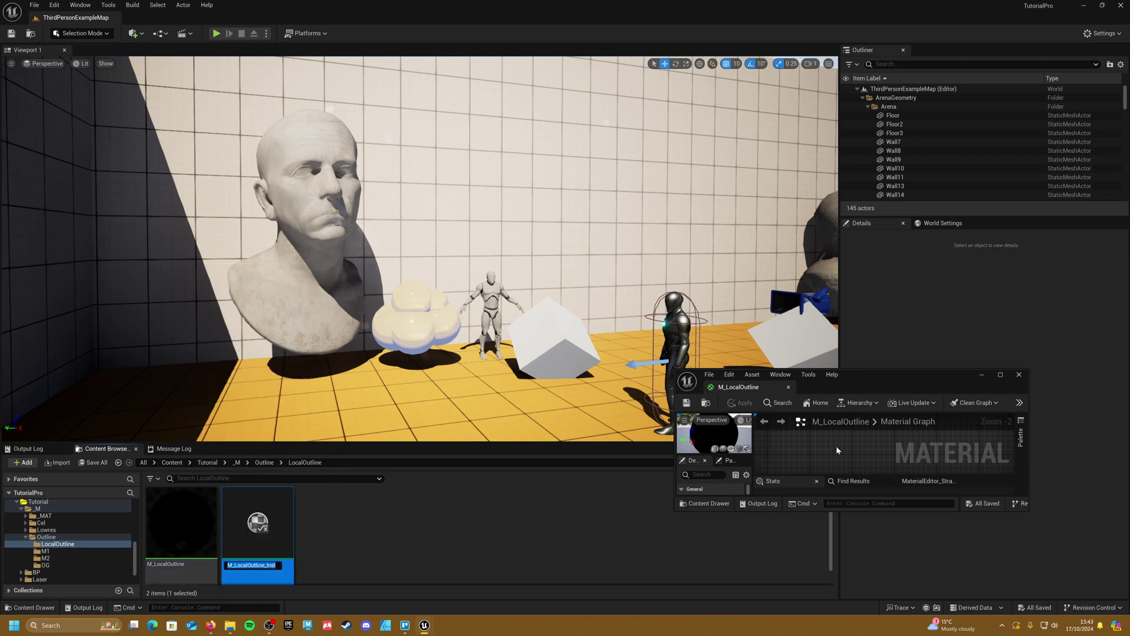
left_click_drag(910, 387, 247, 352)
left_click(504, 247)
key("Escape")
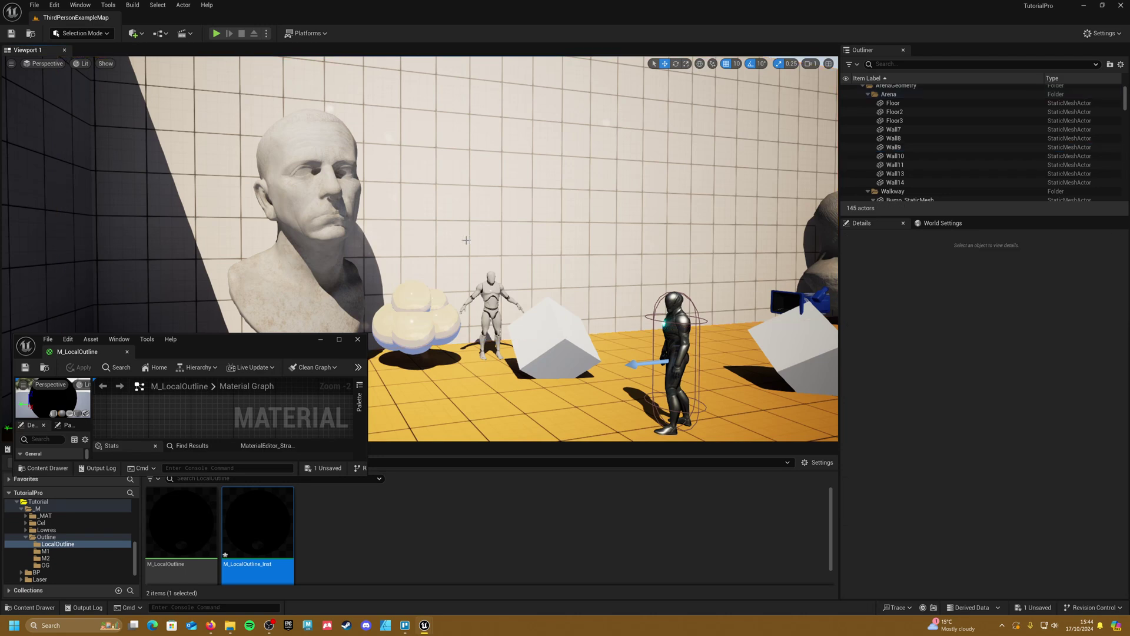
Assign M_LocalOutline_Inst as the Roman statue's Overlay Material, then deselect the statue
left_click(311, 328)
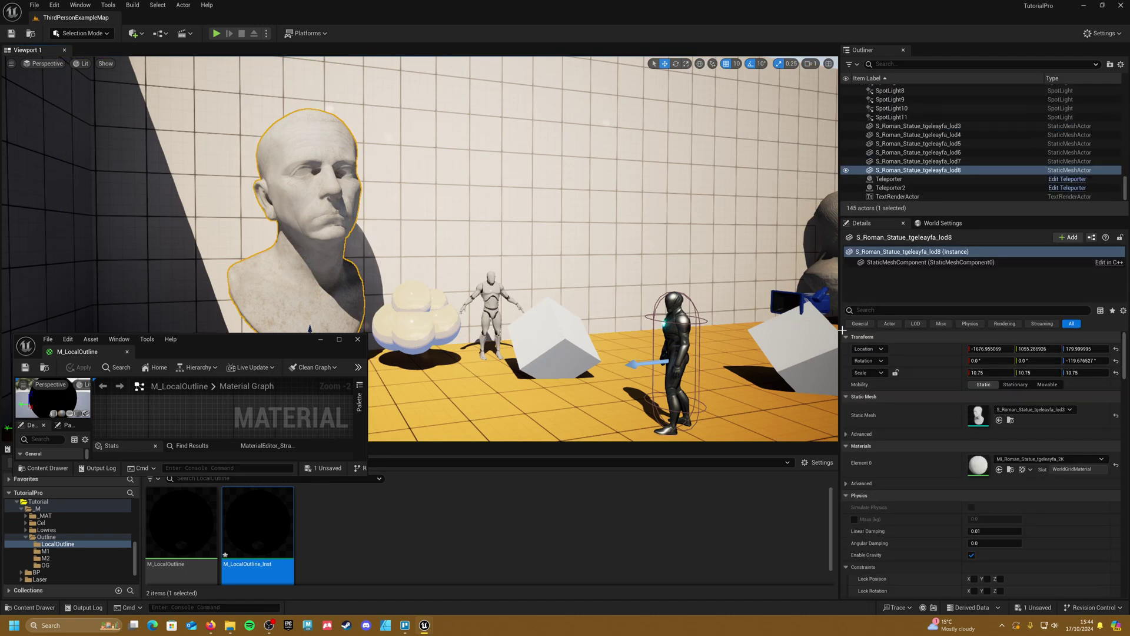
left_click(872, 310)
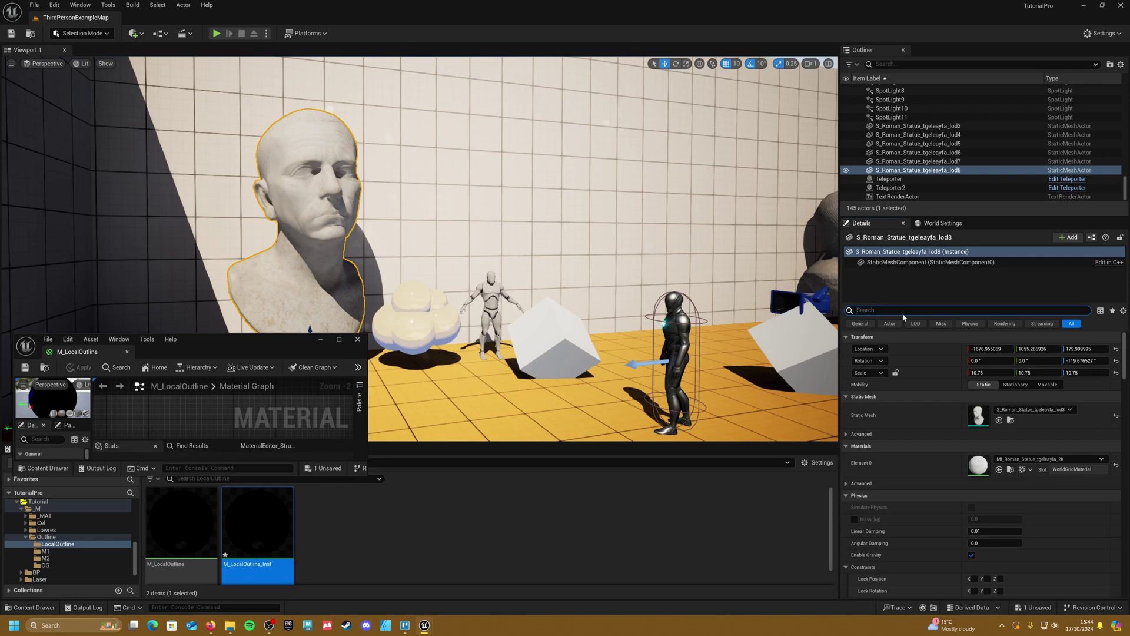
type("overlay")
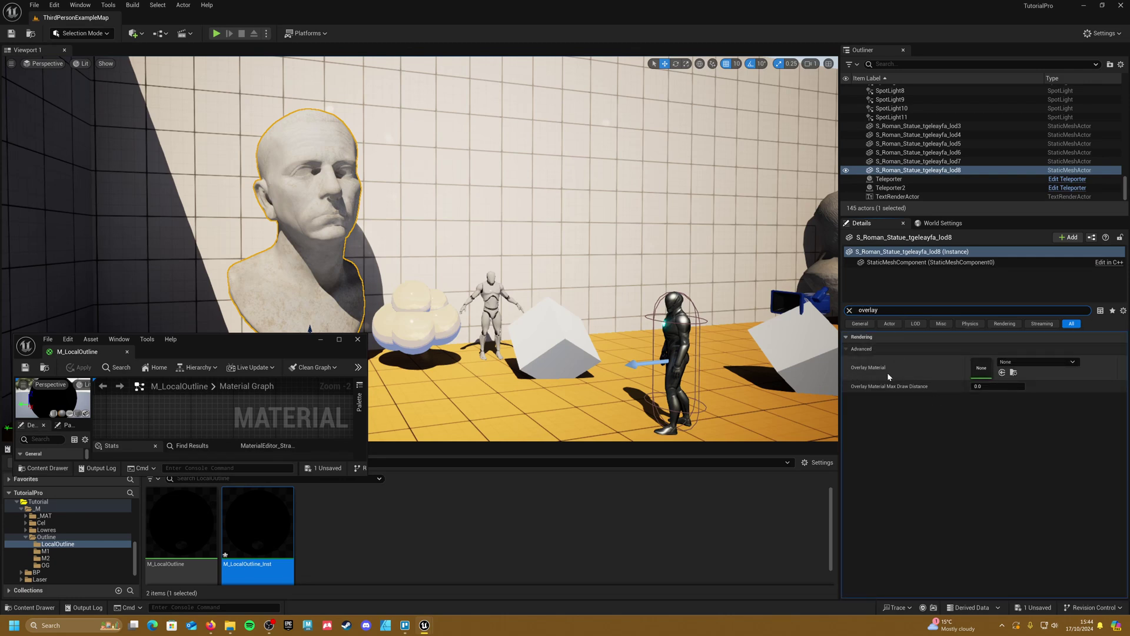
left_click_drag(274, 528, 1001, 370)
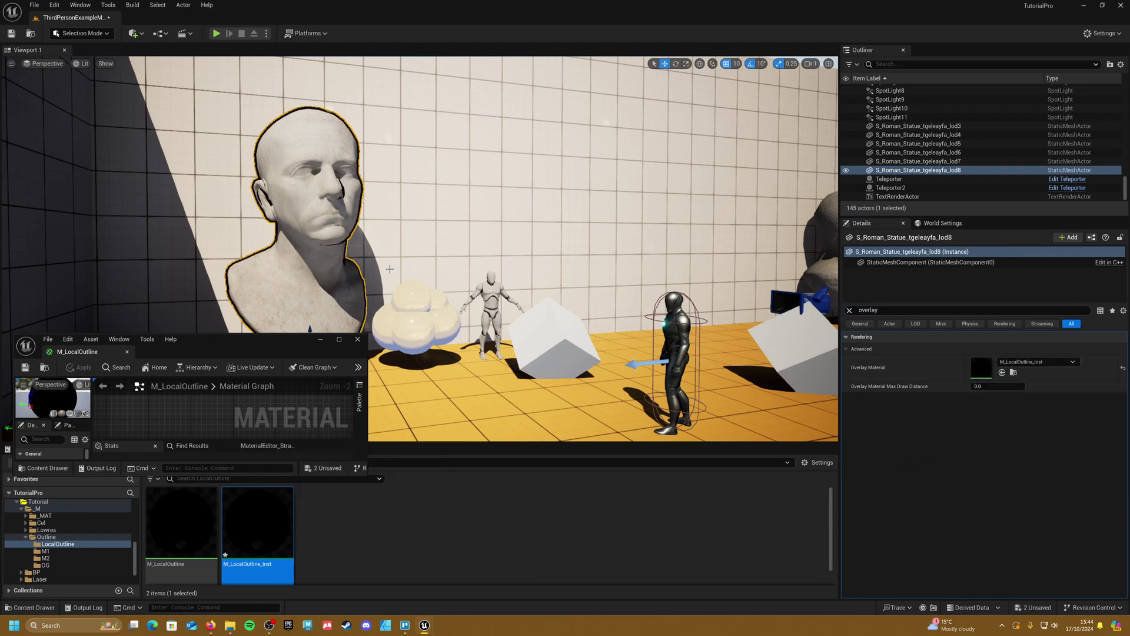
left_click(403, 163)
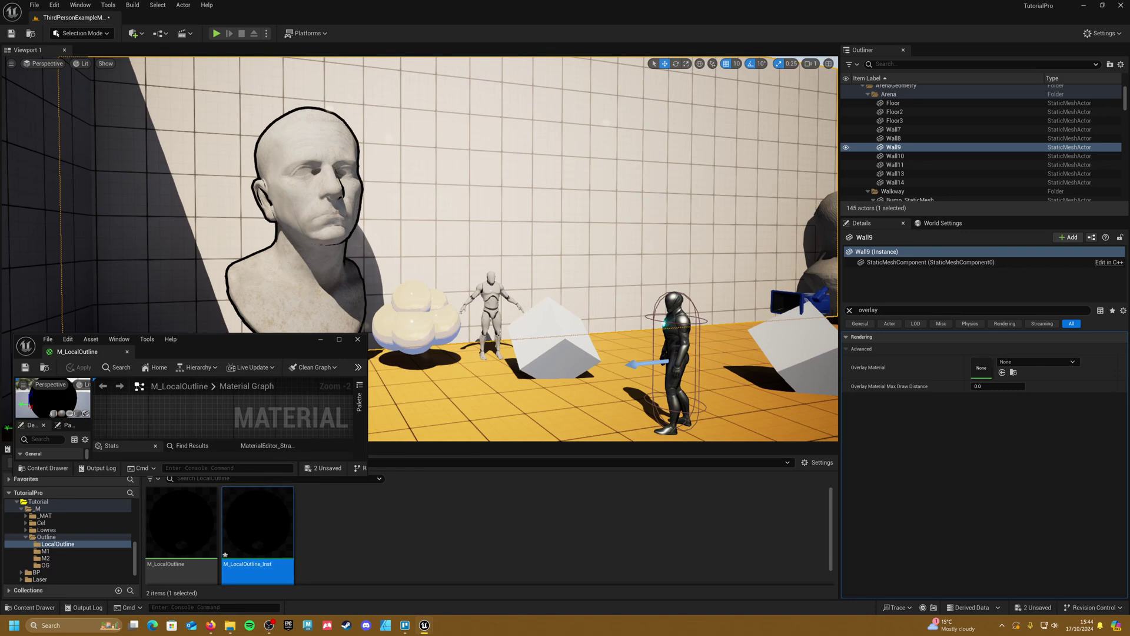
Enable the Colour override in the material instance, preview light cyan on the outline, and cancel the colour choice
left_click_drag(1129, 236, 762, 205)
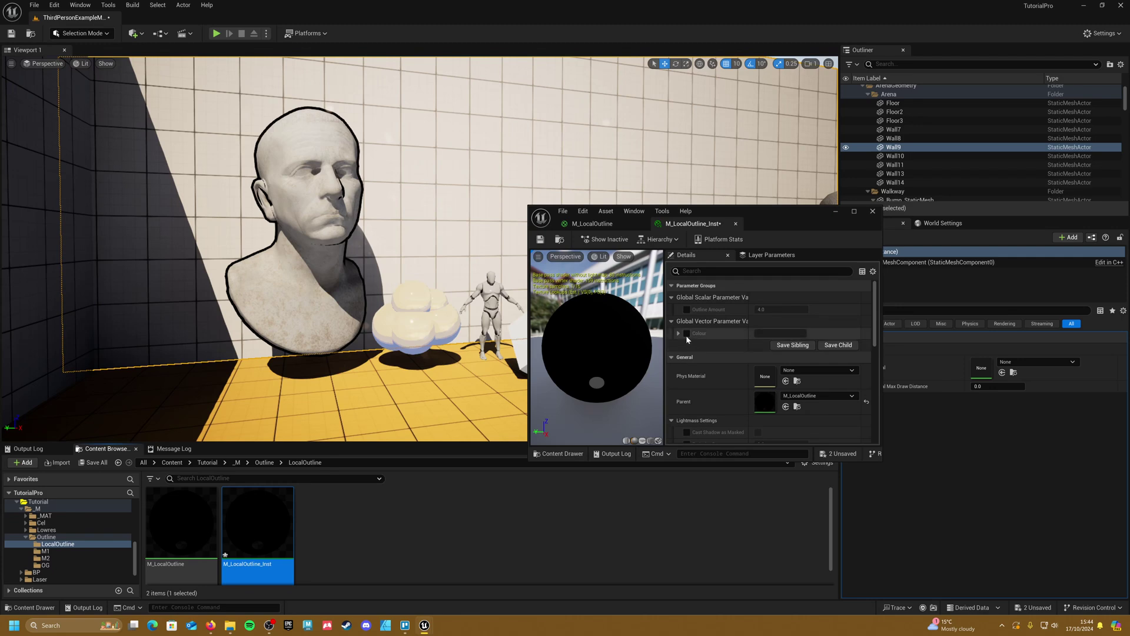
left_click(687, 333)
left_click(780, 333)
left_click_drag(835, 411, 800, 408)
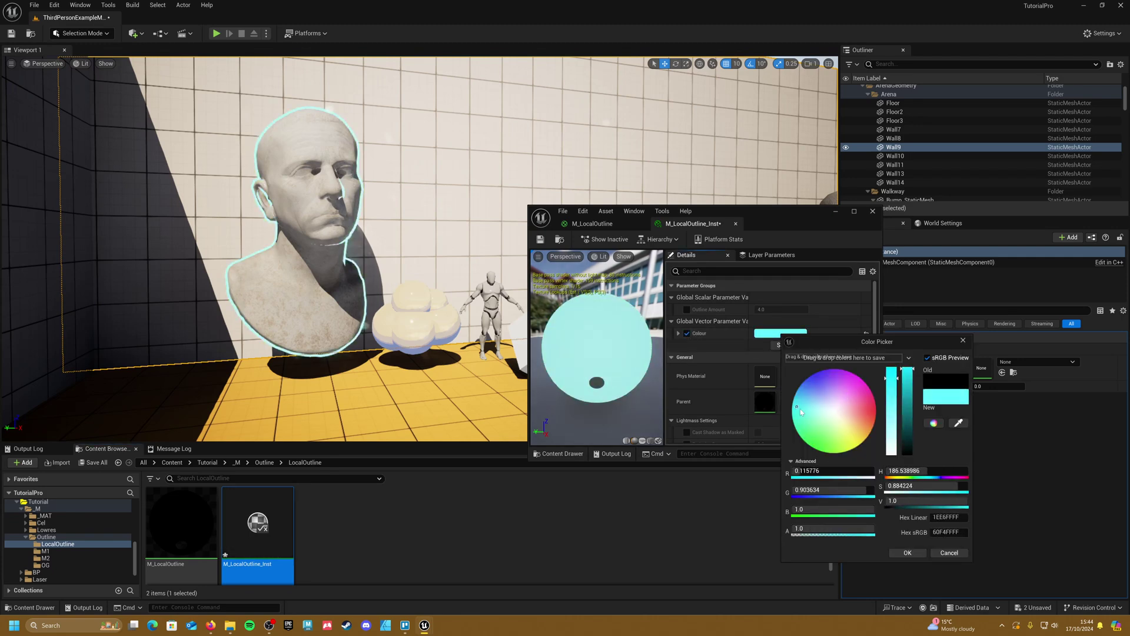
left_click(949, 553)
Enable the instance's Outline Amount override, try about 4.64, and reset it to the default
left_click(686, 309)
mouse_move(789, 312)
left_mouse_down()
mouse_move(825, 312)
mouse_move(795, 312)
left_mouse_up()
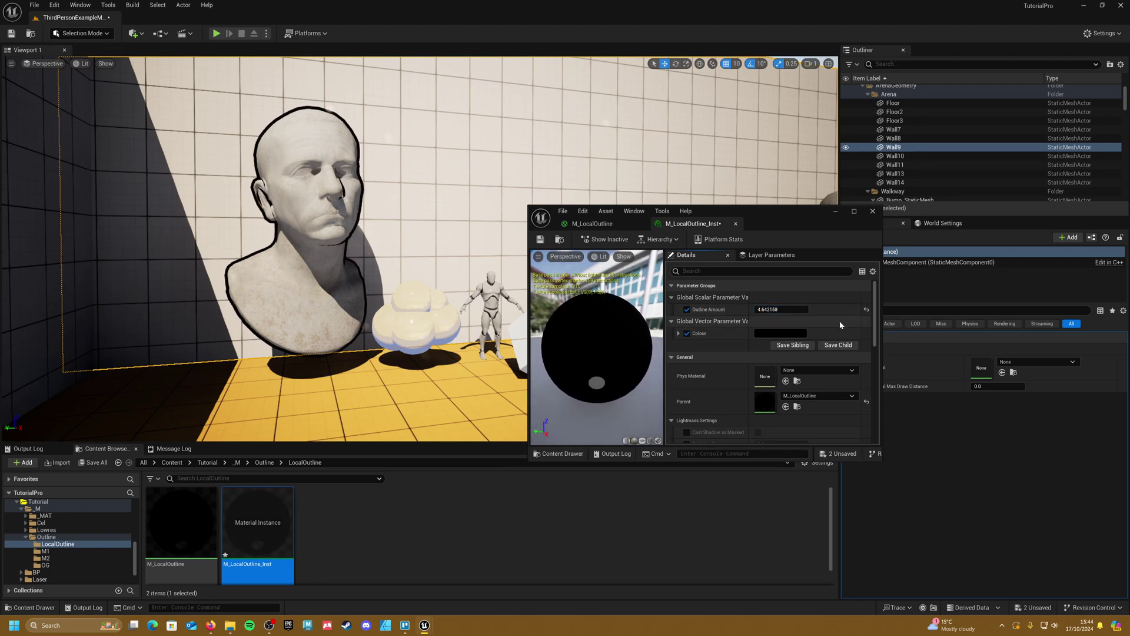
left_click(867, 310)
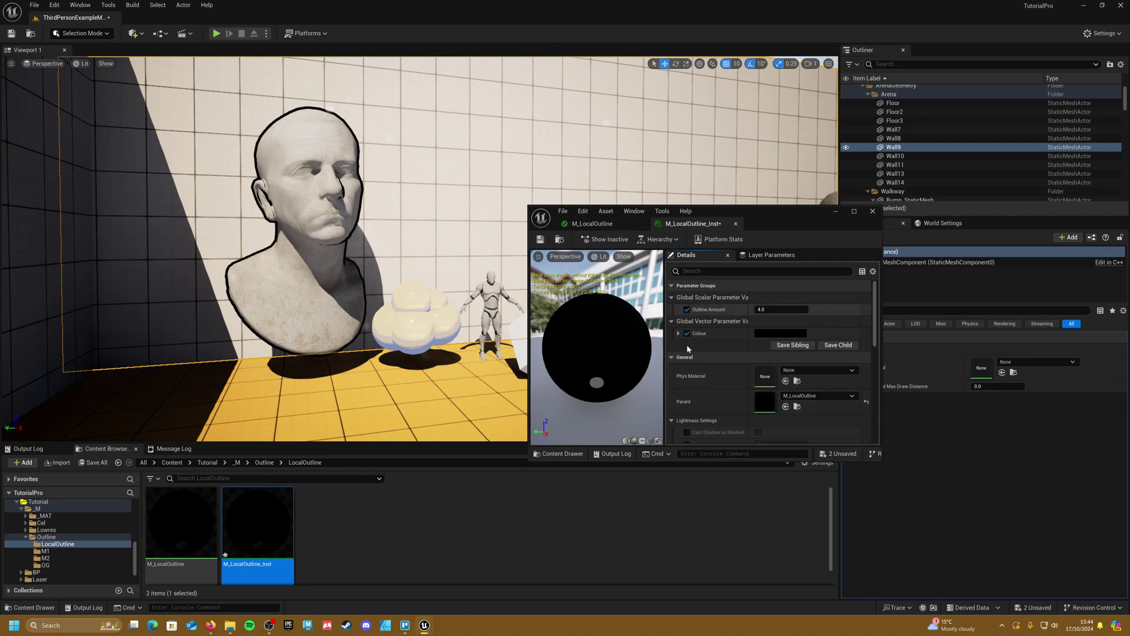
Open the parent material M_LocalOutline in a maximized window and add a Camera Position node in empty space before the existing nodes
double_click(765, 402)
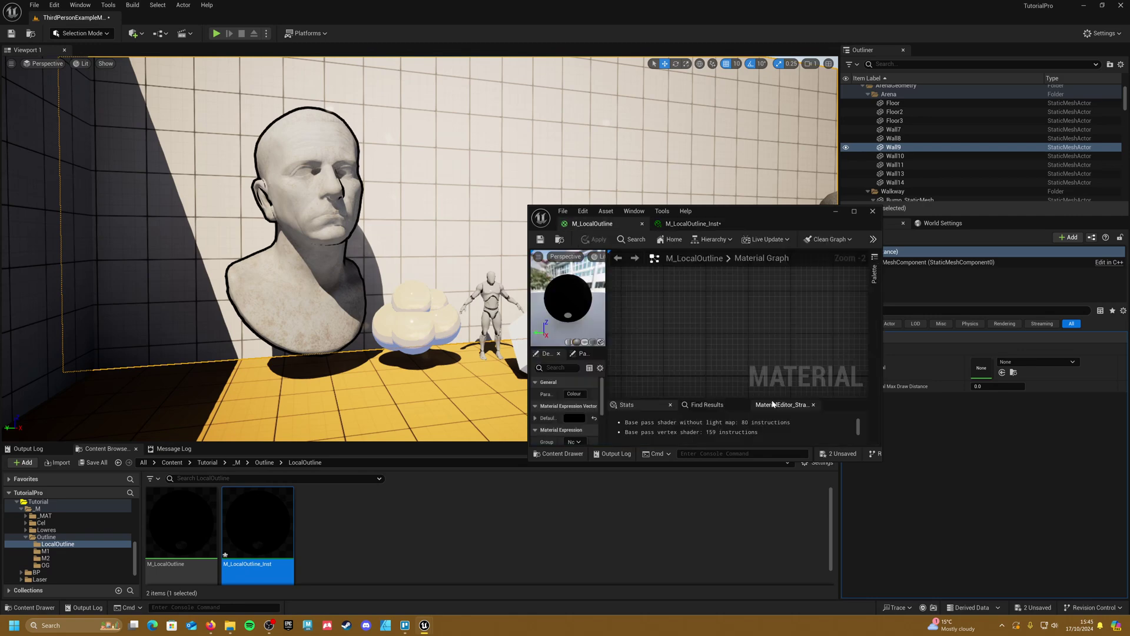
left_click(854, 211)
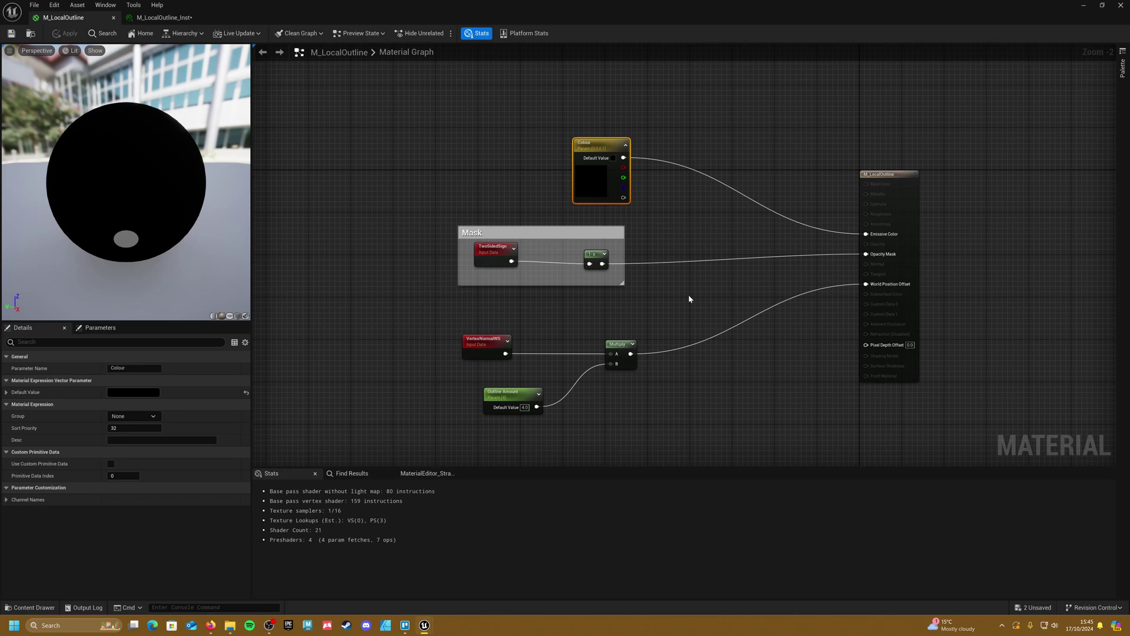
right_click_drag(690, 299, 1114, 184)
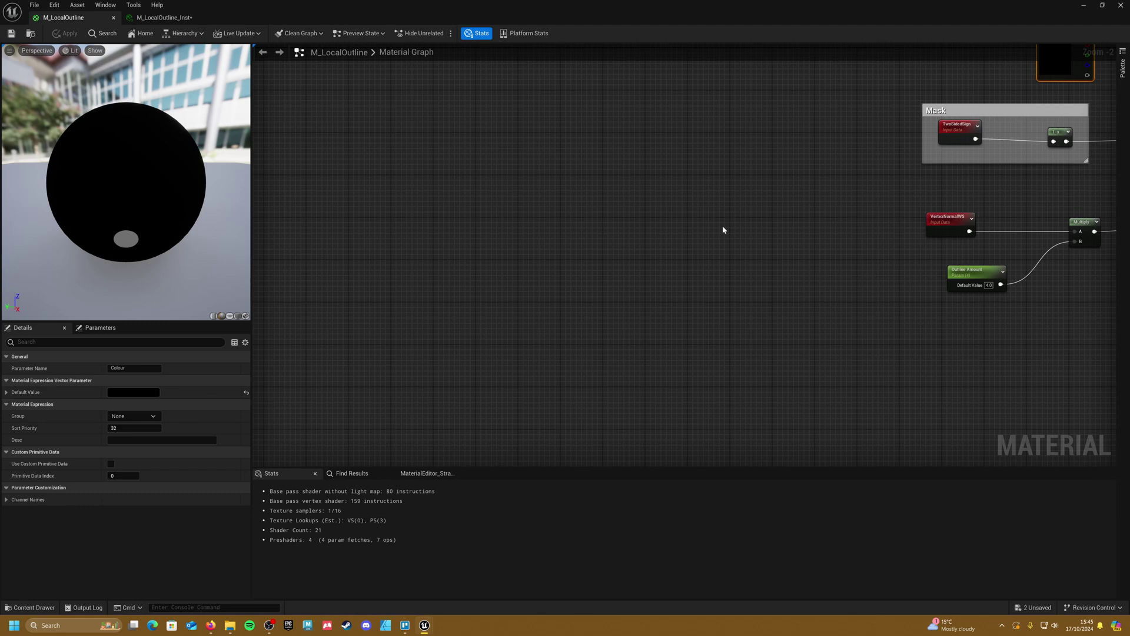
right_click_drag(724, 230, 775, 271)
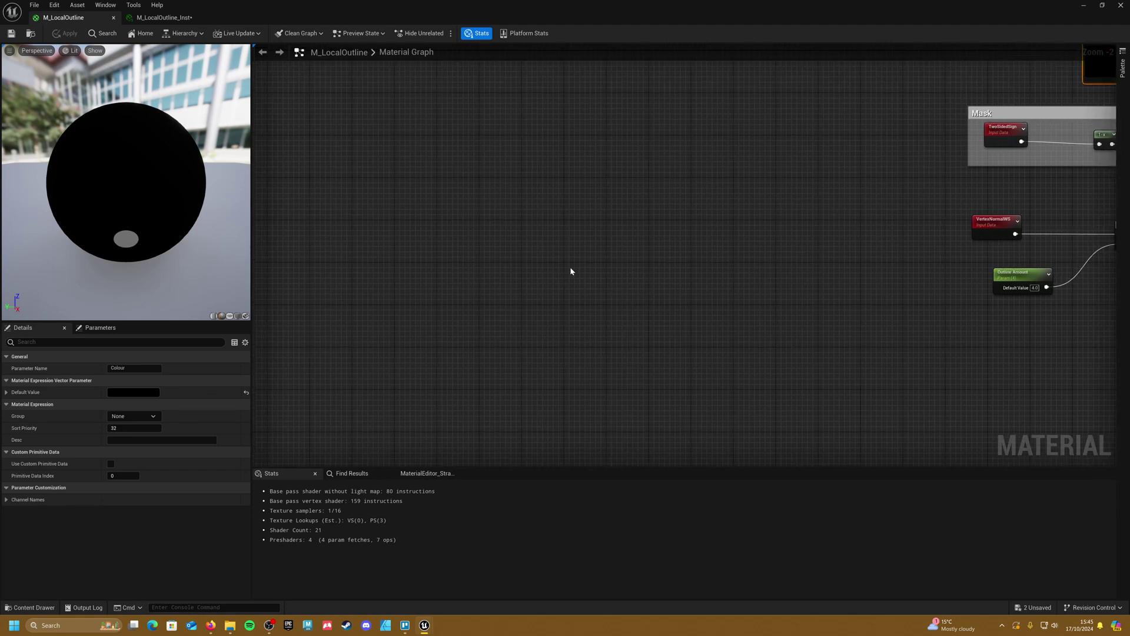
left_click(435, 242)
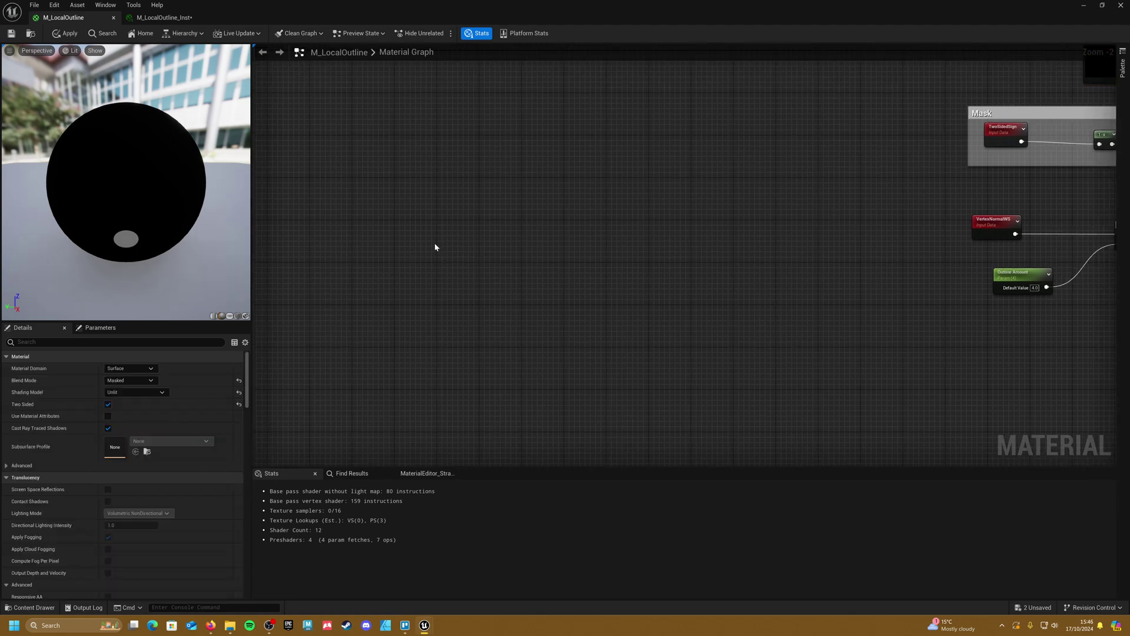
right_click(439, 260)
type("camera")
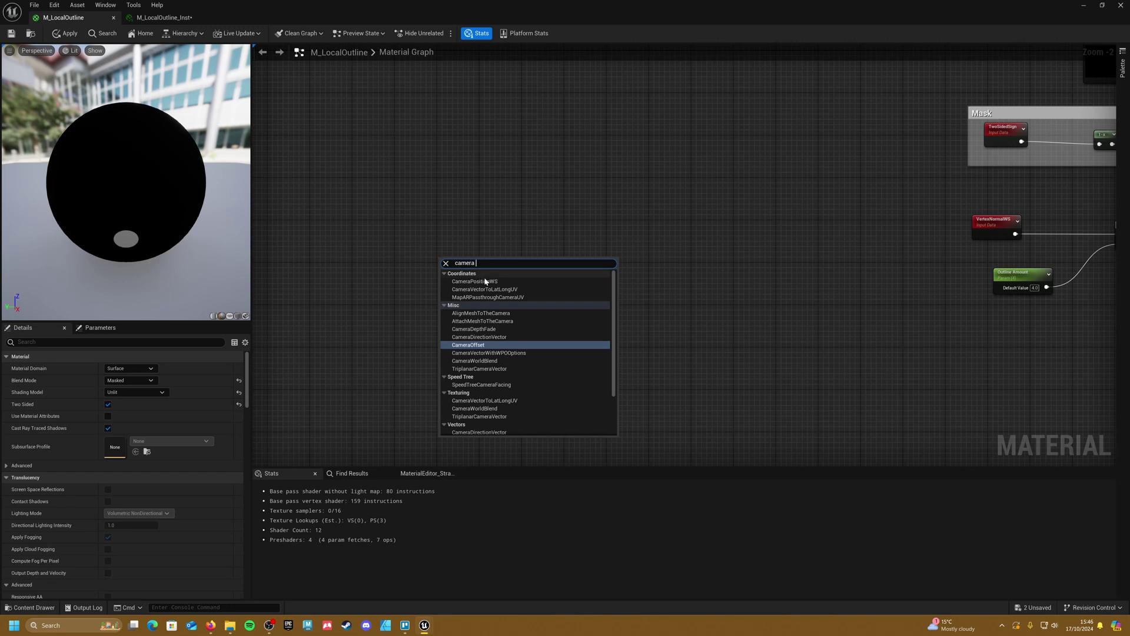
left_click(480, 280)
Connect Camera Position to input A of a new Distance node and feed a new Actor Position node into input B
left_click_drag(480, 281, 467, 258)
type("distance")
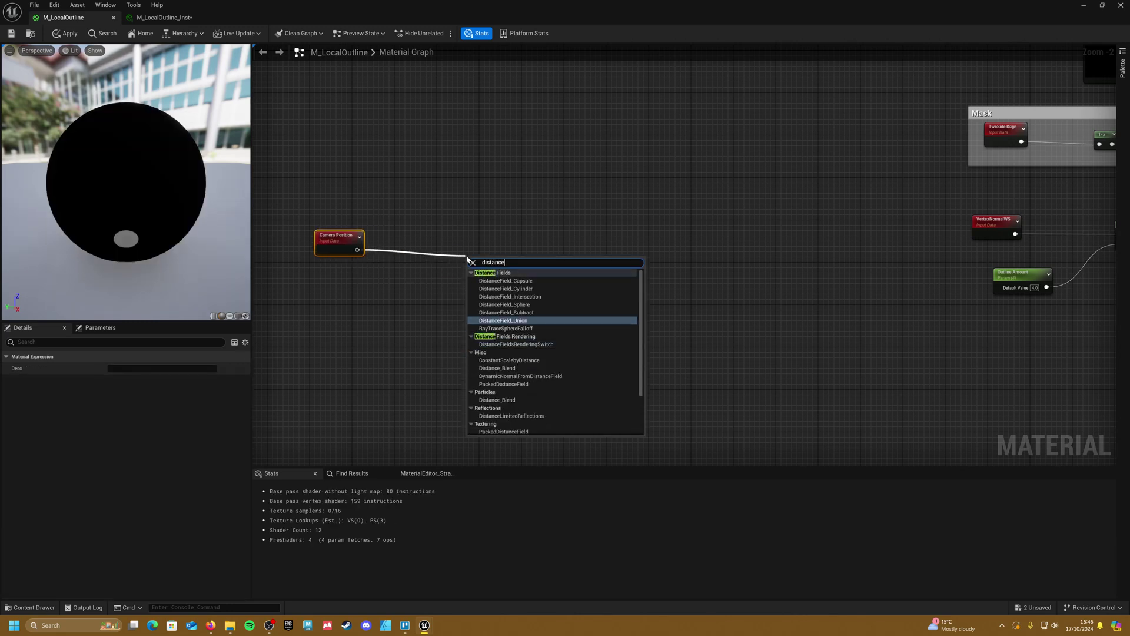
left_click(490, 391)
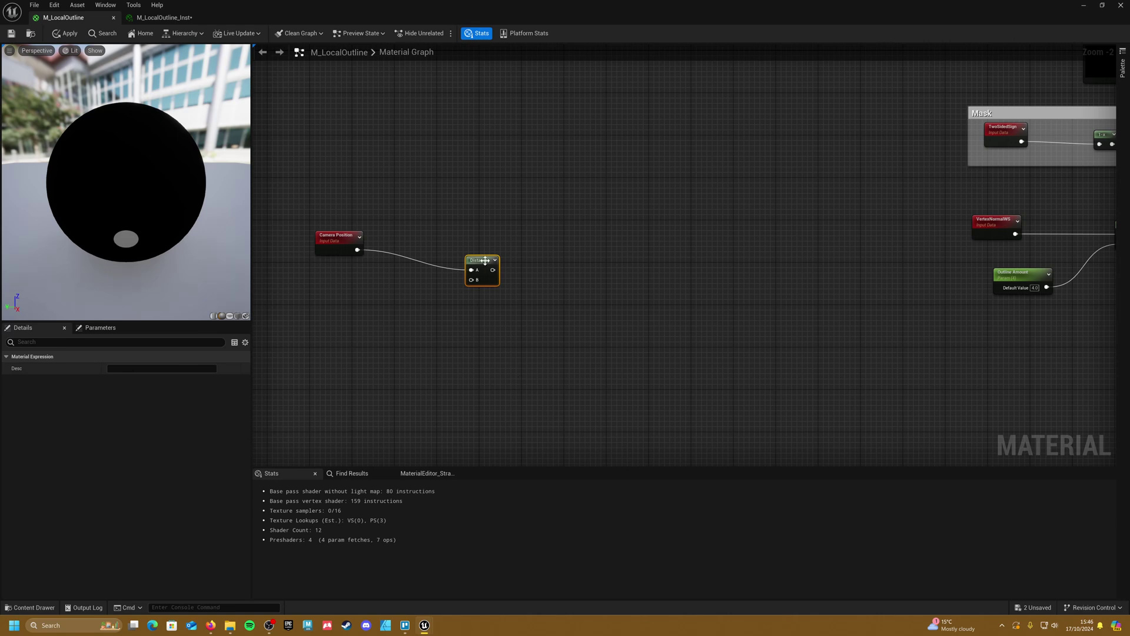
left_click_drag(478, 260, 407, 315)
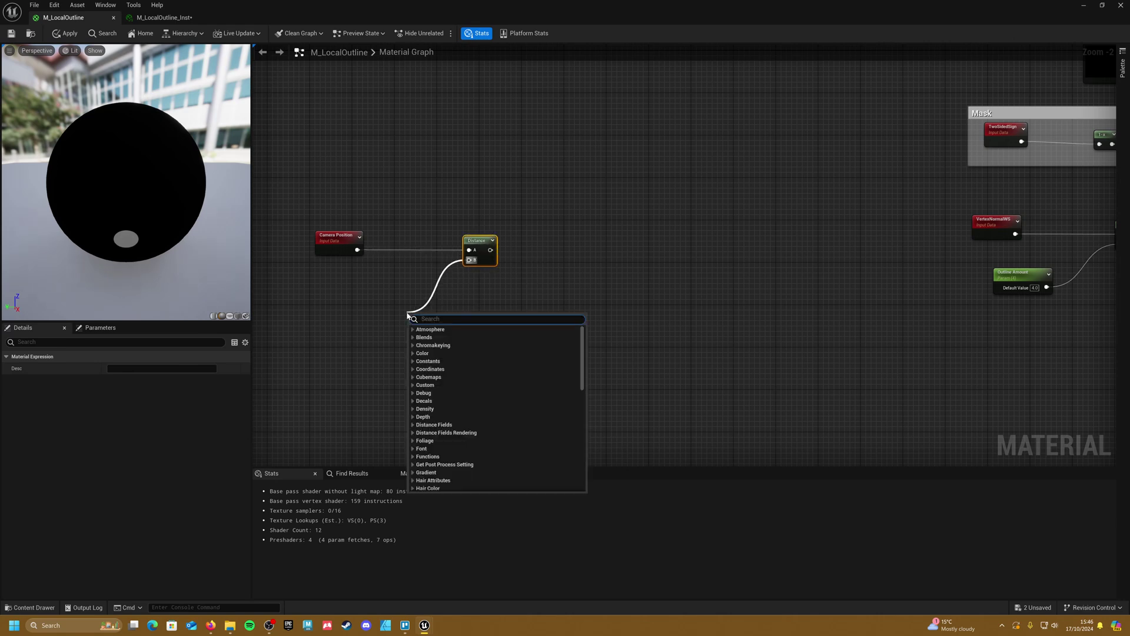
type("act")
left_click(475, 340)
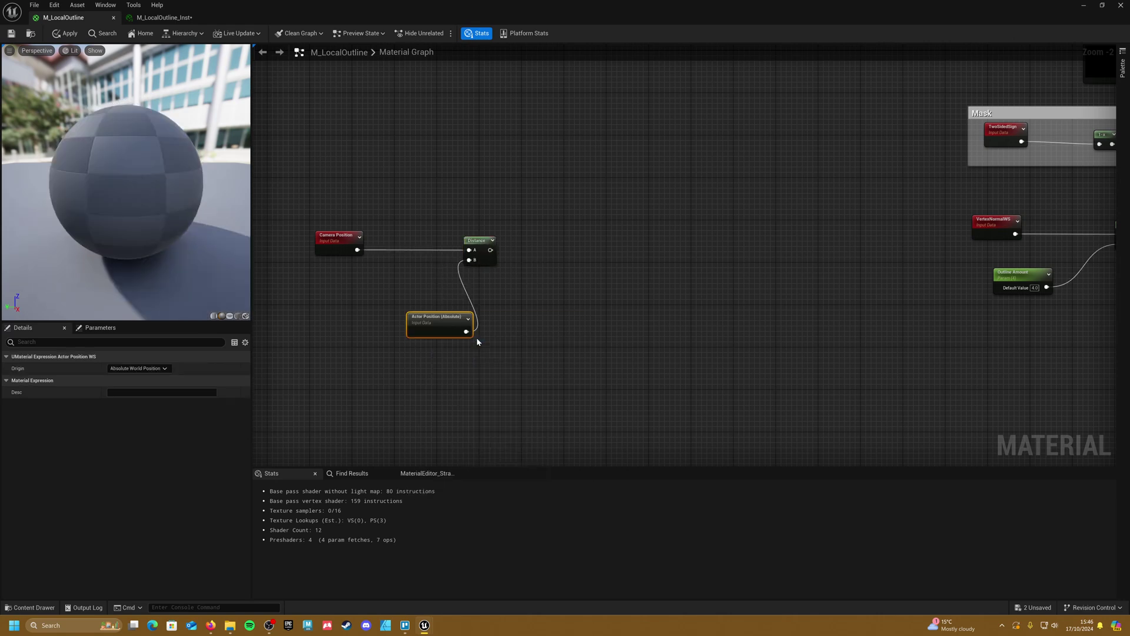
left_click_drag(444, 329, 358, 311)
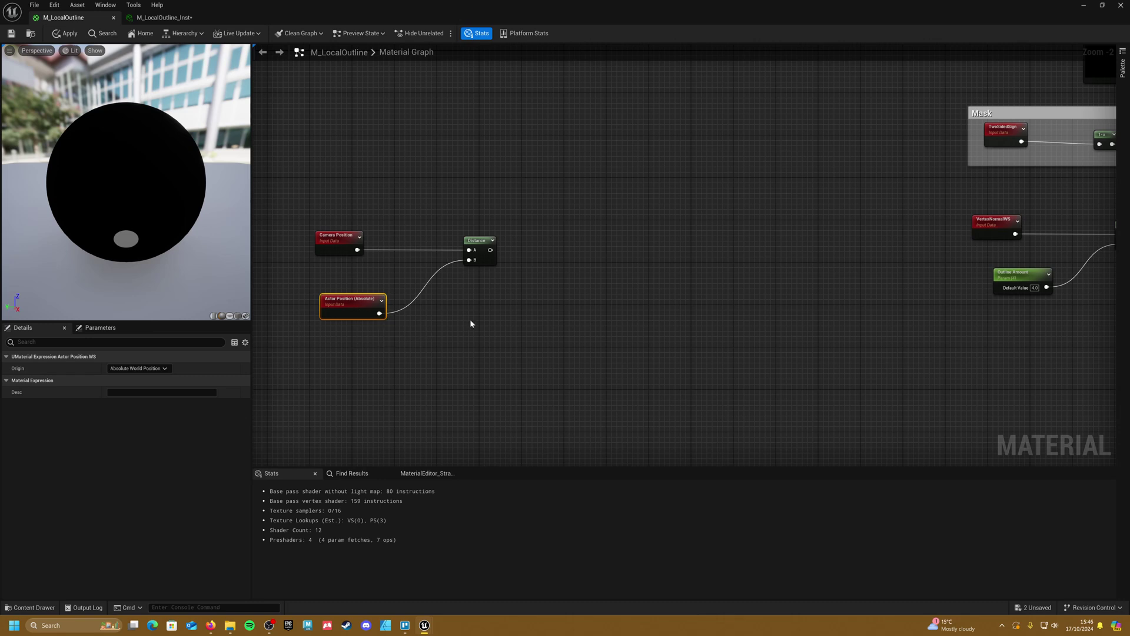
Move the Camera Position, Actor Position and Distance nodes together farther away from the Mask group
left_click_drag(471, 324, 325, 217)
right_click_drag(329, 218, 550, 219)
left_click_drag(689, 241, 489, 240)
right_click_drag(589, 247, 539, 236)
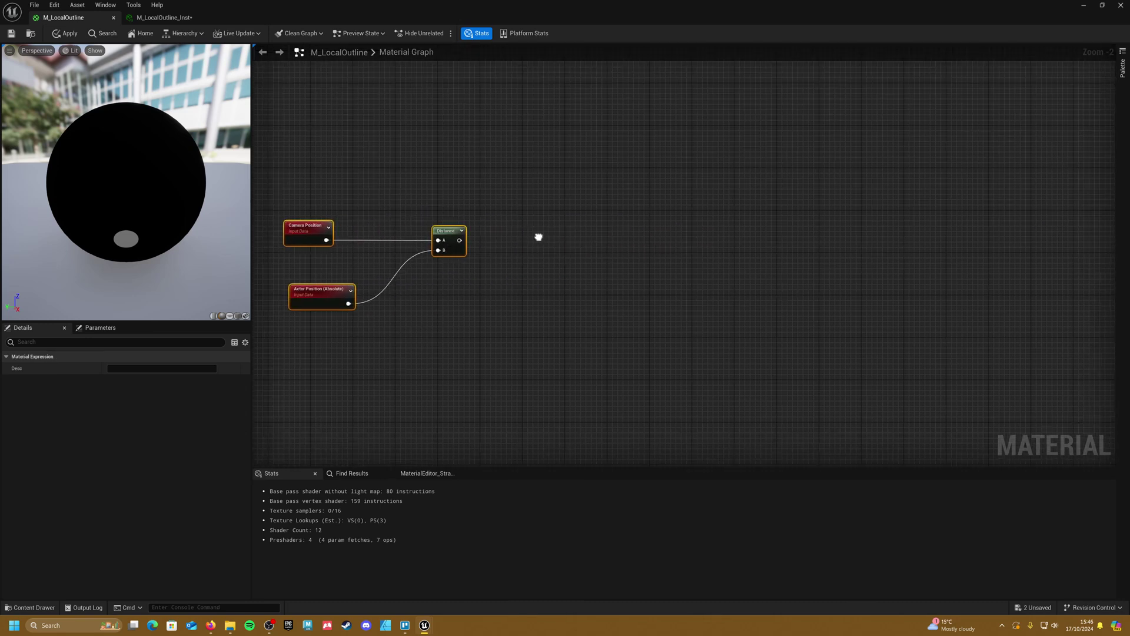
Feed the Distance result into the Input of a new RemapValueRange node
left_click_drag(460, 241, 703, 232)
type("remap")
key("Return")
left_click(806, 278)
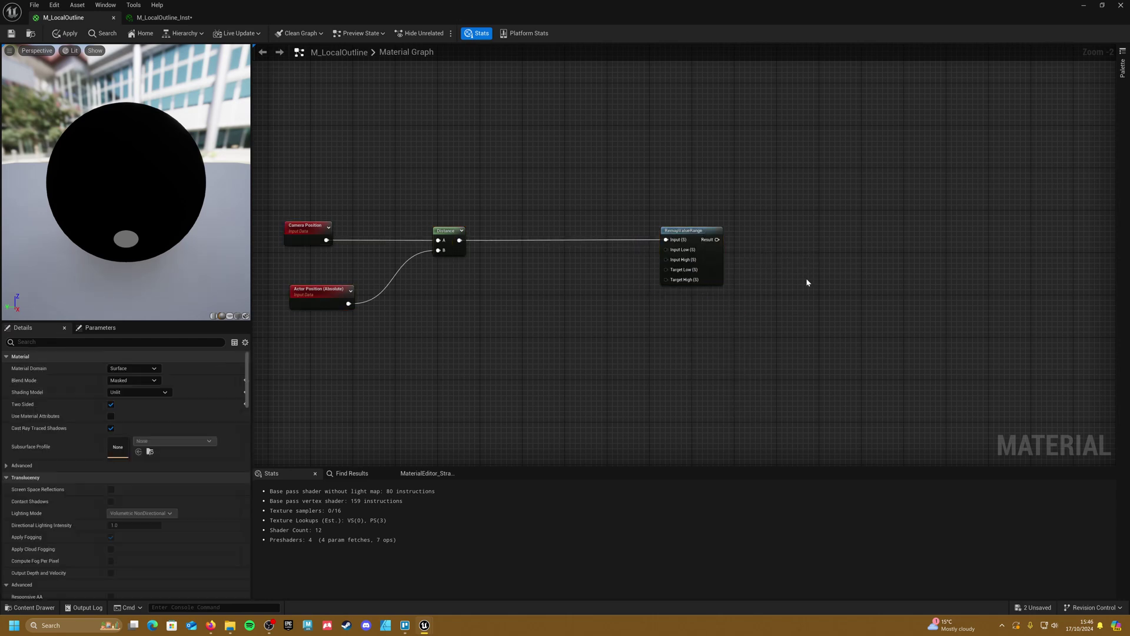
Add a constant of 0 and connect it to the Target Low input of RemapValueRange
mouse_move(683, 270)
left_mouse_down()
mouse_move(594, 287)
mouse_move(546, 280)
mouse_move(580, 295)
mouse_move(666, 269)
left_mouse_up()
left_click(587, 274)
key("1")
left_click(572, 274)
left_click_drag(553, 283, 528, 304)
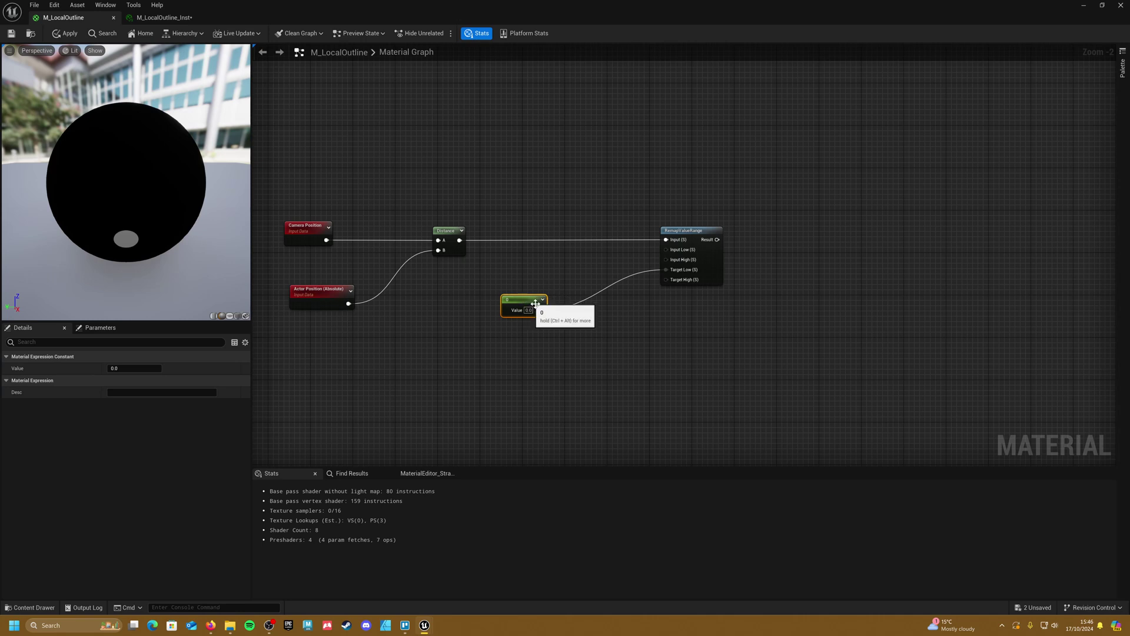
Add a second constant below the first and set its value to 1
key("1")
left_click(470, 353)
left_click_drag(508, 362, 545, 338)
left_click(533, 347)
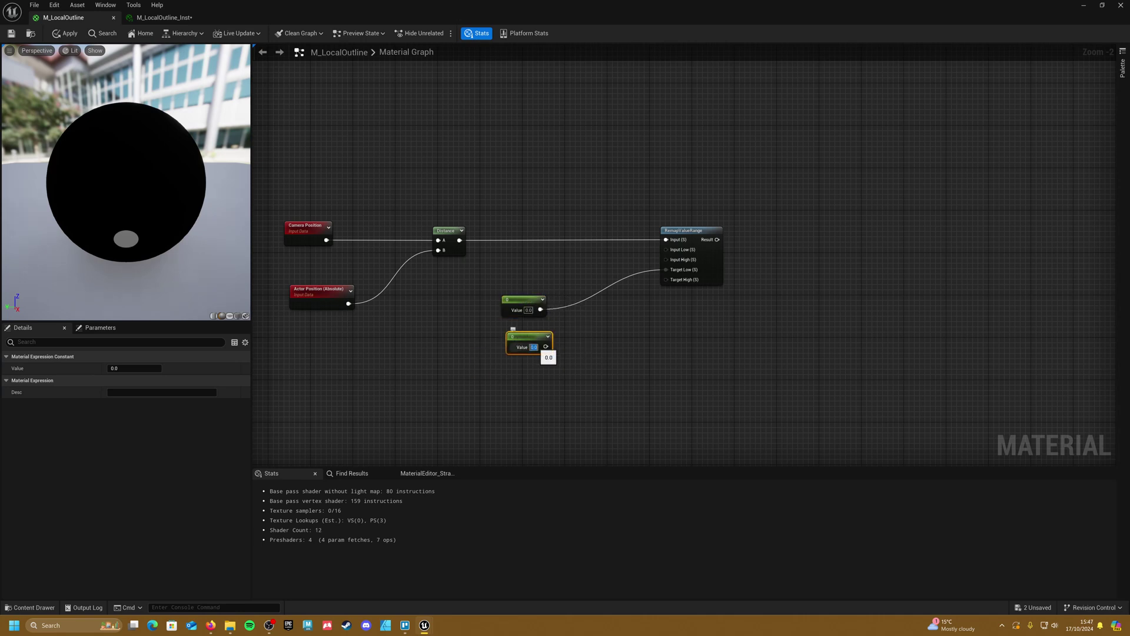
type("1")
key("Return")
left_click(592, 351)
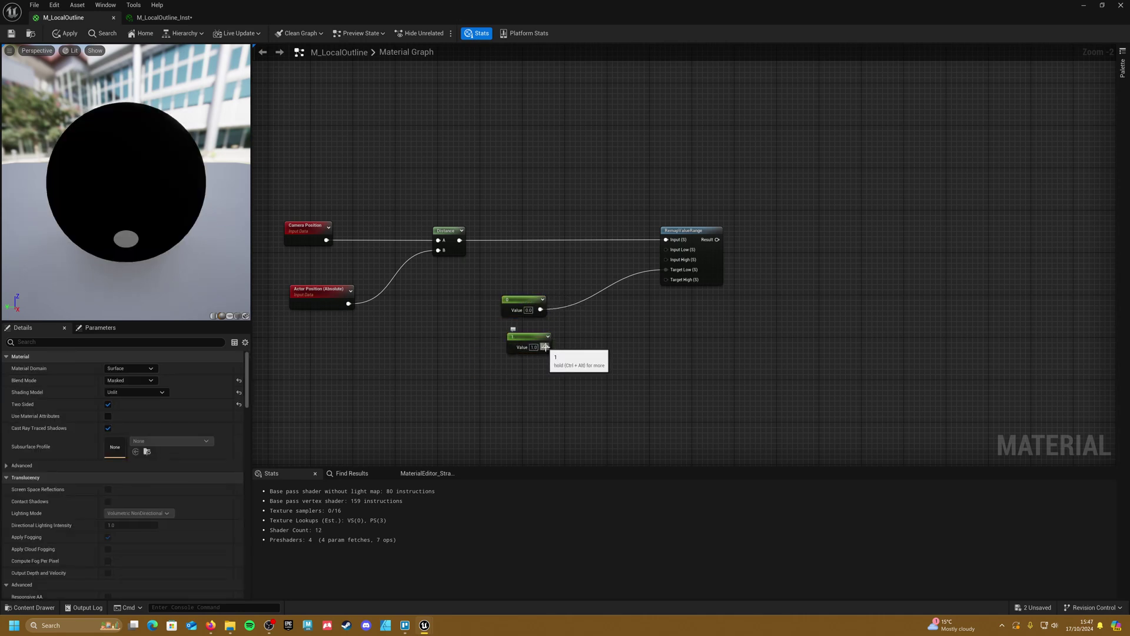
Connect the constant of 1 to Target High and move both constants lower to make room above them
left_click_drag(545, 346, 667, 280)
left_click_drag(630, 346, 554, 364)
left_click(586, 337)
left_click(534, 292)
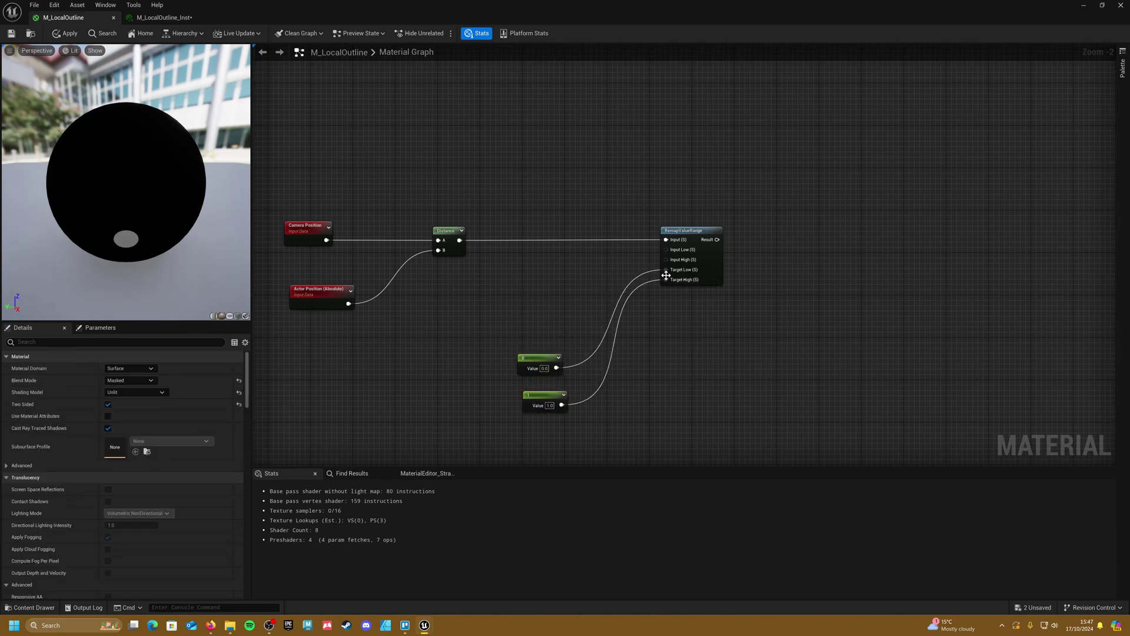
Promote RemapValueRange's Input Low to a parameter and name it Min Distance
left_click_drag(666, 250, 540, 270)
left_click(635, 260)
right_click(666, 251)
left_click(707, 321)
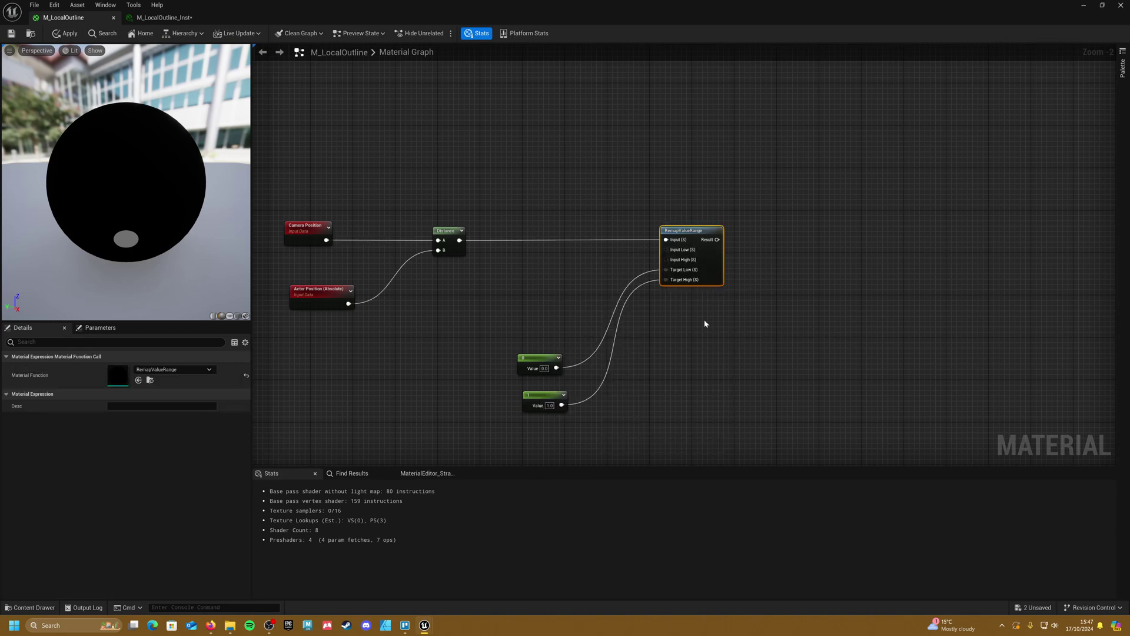
right_click(666, 250)
left_click(683, 260)
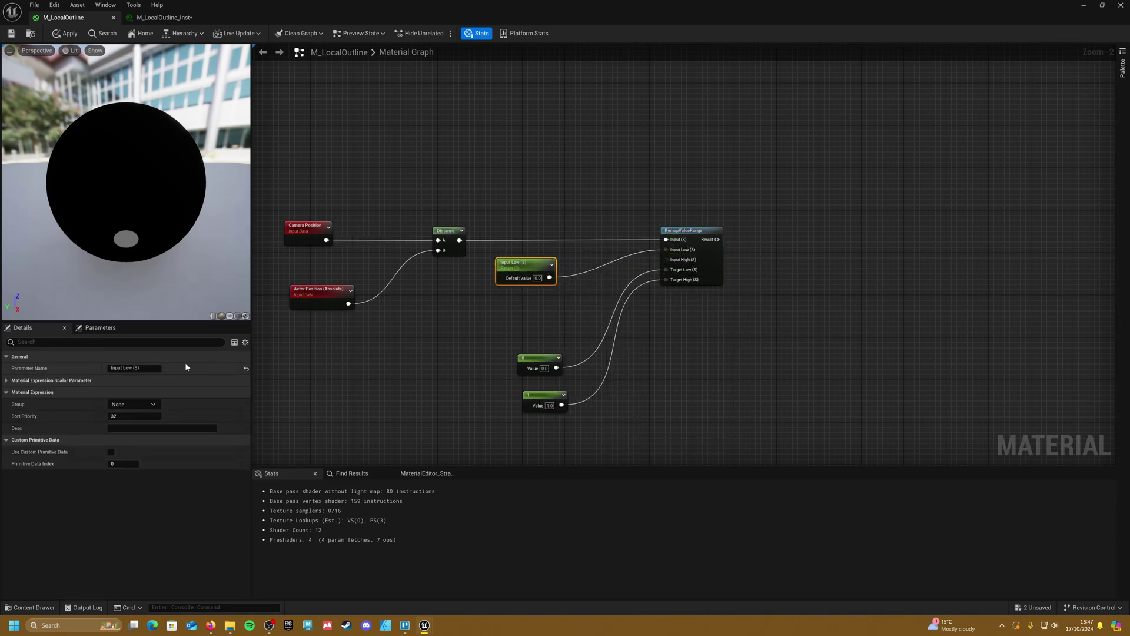
type("Min Distxance")
key("Return")
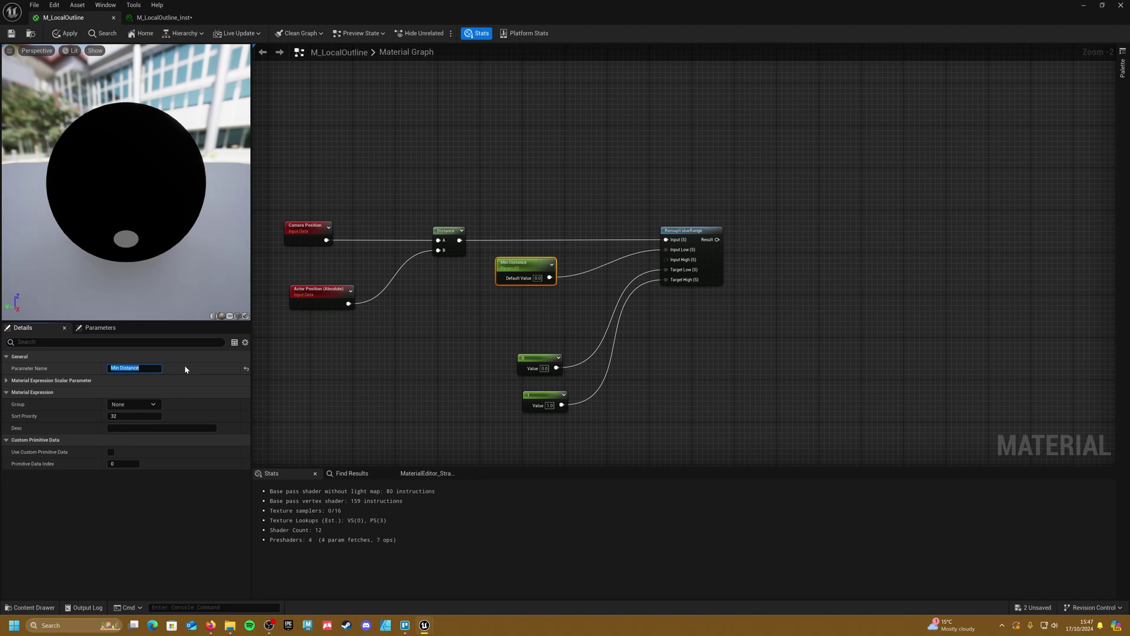
Set the Min Distance parameter's default value to 350
left_click(537, 278)
type("350")
key("Return")
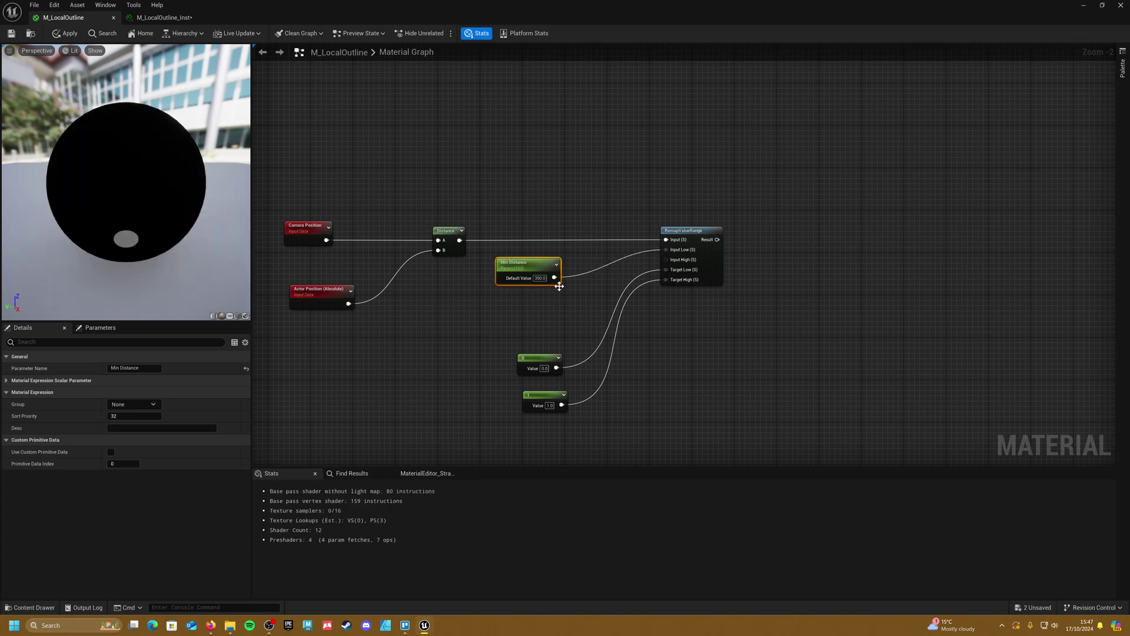
Duplicate the Min Distance parameter, place the copy below it, and rename it Max Distance
key("ctrl+d")
left_click_drag(538, 311, 533, 311)
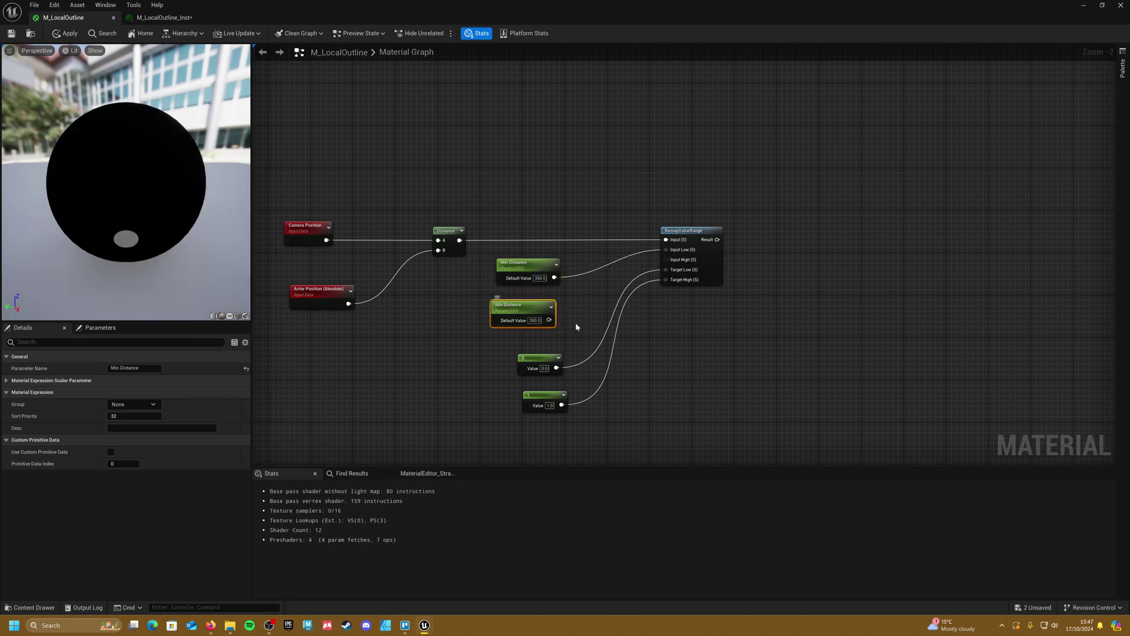
double_click(115, 368)
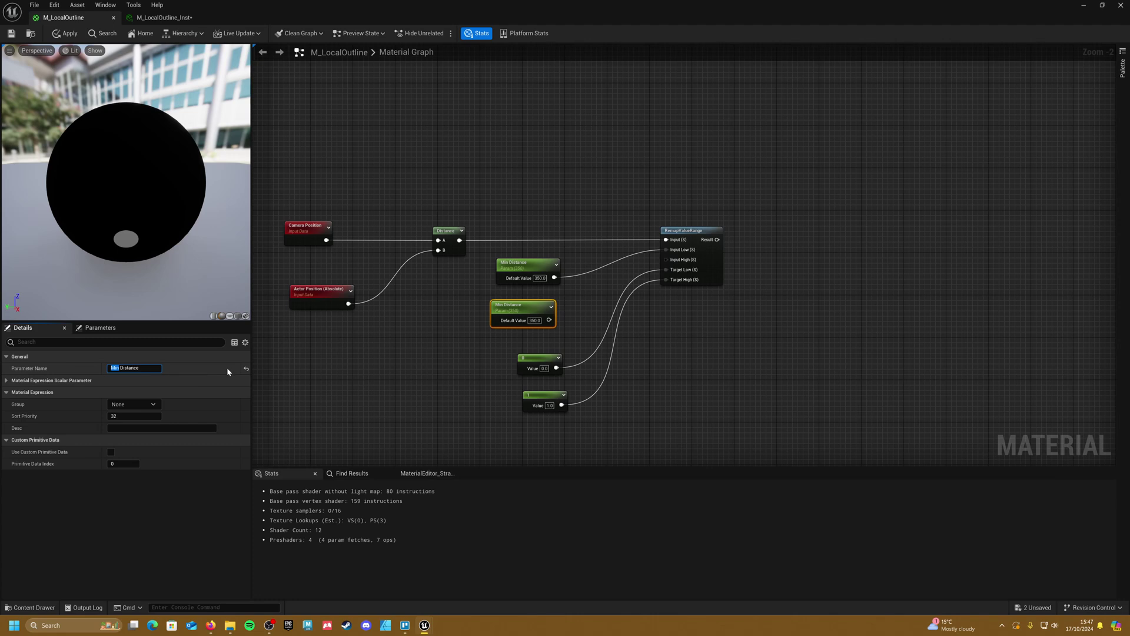
type("Max")
key("Return")
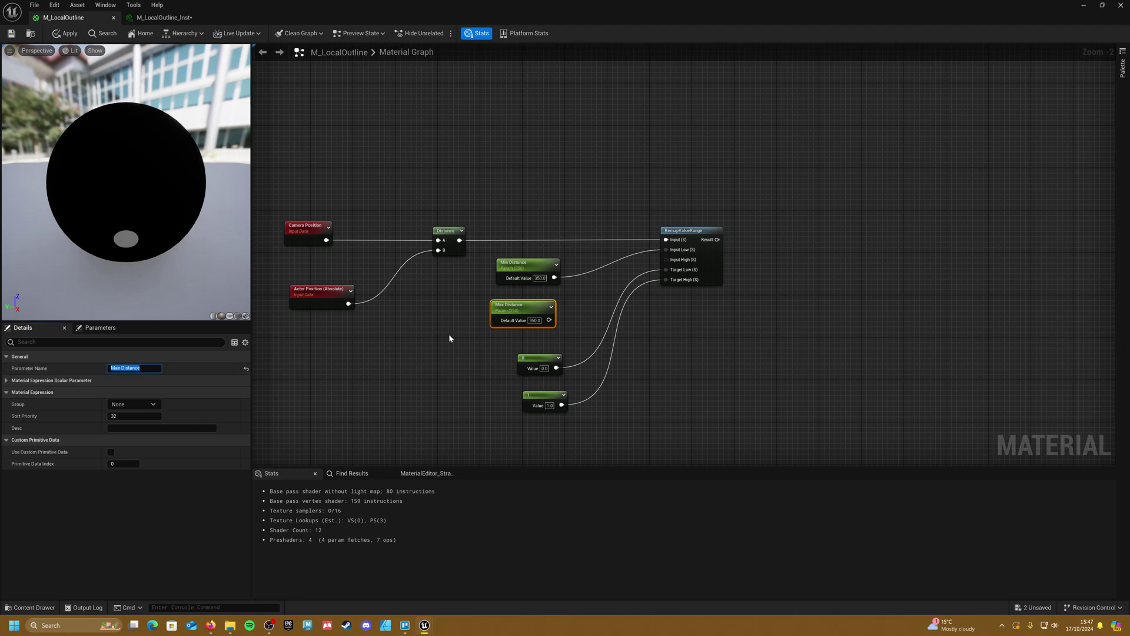
Enter a larger default value for Max Distance and connect it to RemapValueRange's Input High
left_click(534, 321)
left_click(556, 332)
left_click_drag(551, 321, 667, 260)
Add a Saturate node fed by the RemapValueRange result
right_click_drag(669, 354, 497, 351)
left_click_drag(547, 241, 638, 243)
type("saur")
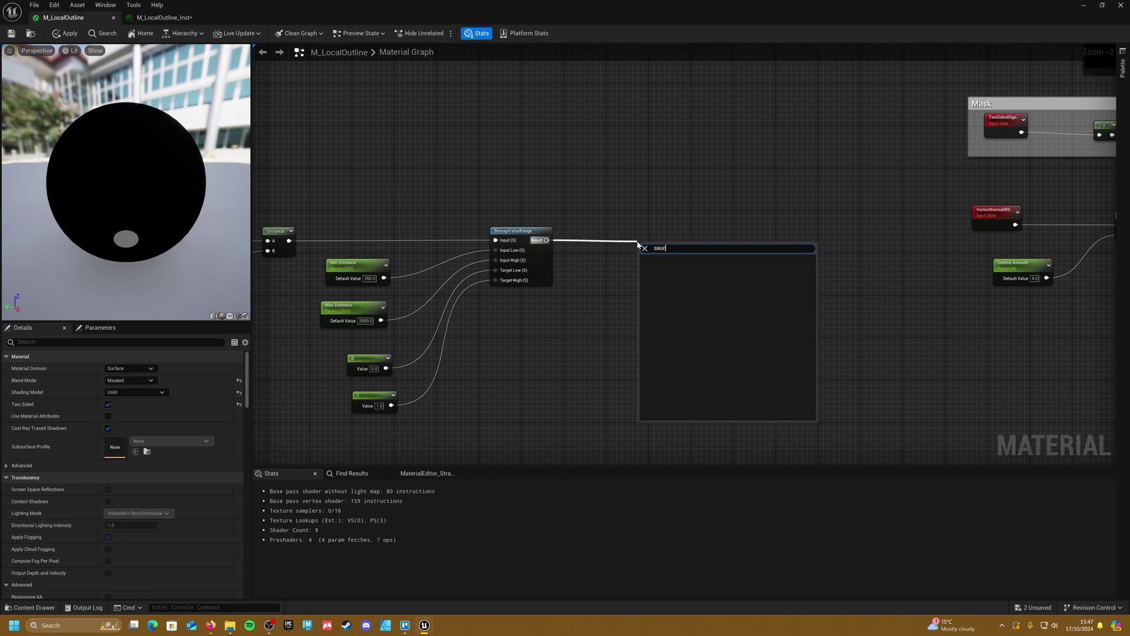